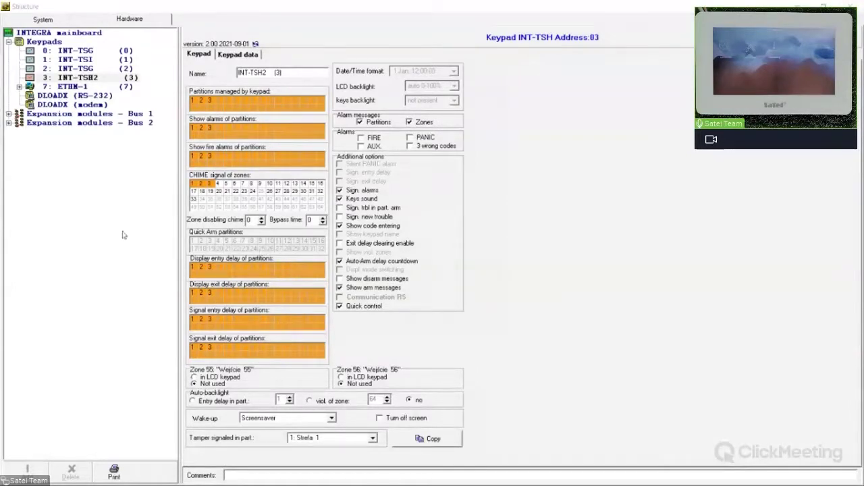
- Select the INT-TSH2 keypad and review its general settings and keypad data
{"action": "left_click", "coordinate": [79, 78]}
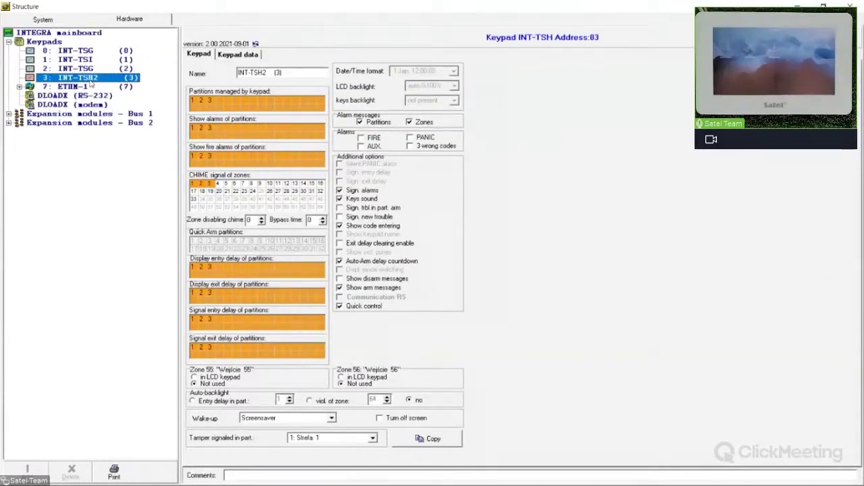
{"action": "left_click", "coordinate": [253, 57]}
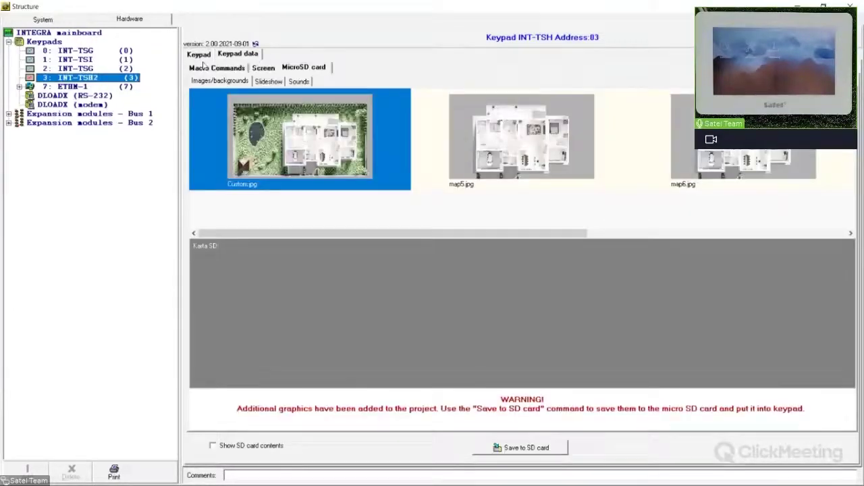
{"action": "left_click", "coordinate": [201, 56]}
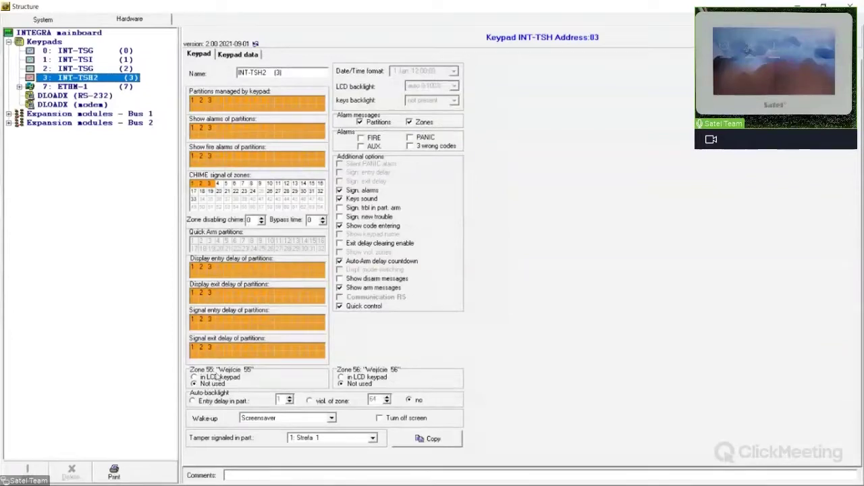
{"action": "left_click", "coordinate": [214, 384]}
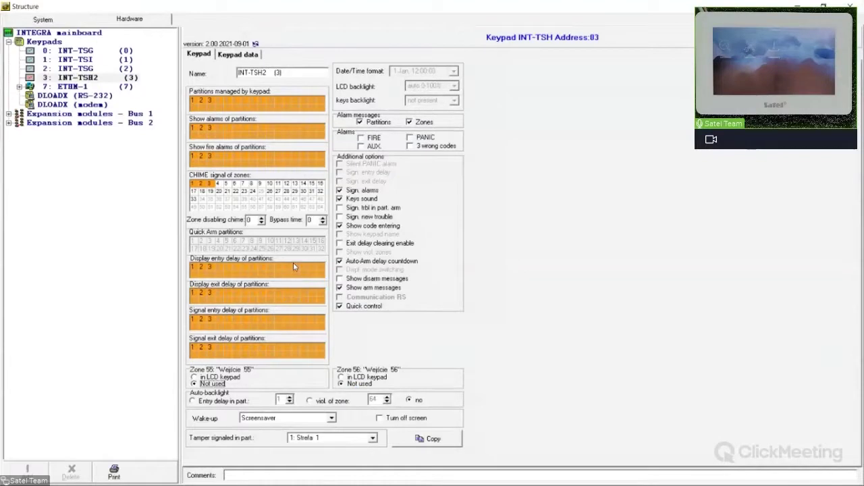
- Create a new macro command for the INT-TSH2 keypad and name it "Test Webinar"
{"action": "left_click", "coordinate": [238, 54]}
{"action": "left_click", "coordinate": [203, 69]}
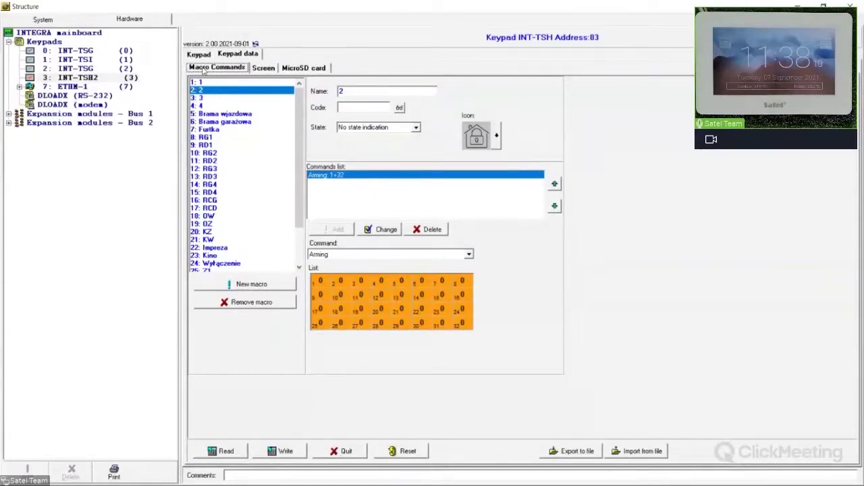
{"action": "mouse_move", "coordinate": [297, 91]}
{"action": "left_mouse_down"}
{"action": "mouse_move", "coordinate": [309, 102]}
{"action": "mouse_move", "coordinate": [311, 196]}
{"action": "mouse_move", "coordinate": [301, 98]}
{"action": "mouse_move", "coordinate": [311, 179]}
{"action": "mouse_move", "coordinate": [305, 103]}
{"action": "mouse_move", "coordinate": [301, 231]}
{"action": "mouse_move", "coordinate": [268, 272]}
{"action": "left_mouse_up"}
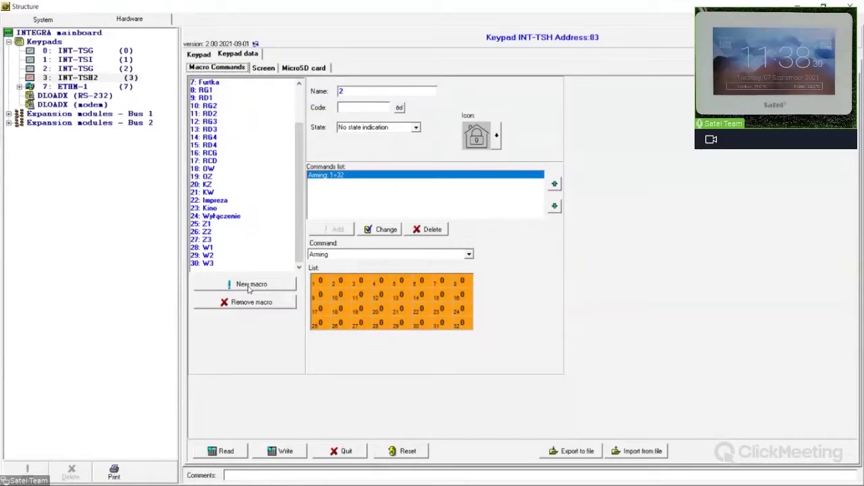
{"action": "left_click", "coordinate": [250, 287]}
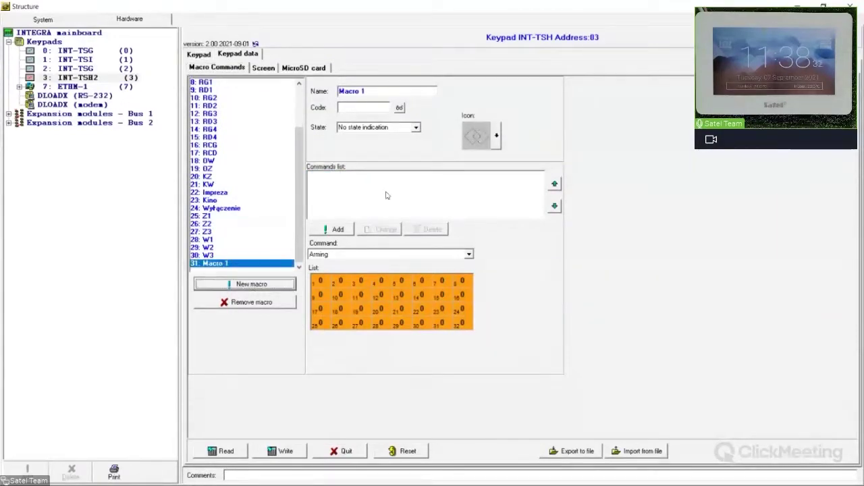
{"action": "left_click_drag", "start_coordinate": [380, 95], "coordinate": [276, 93]}
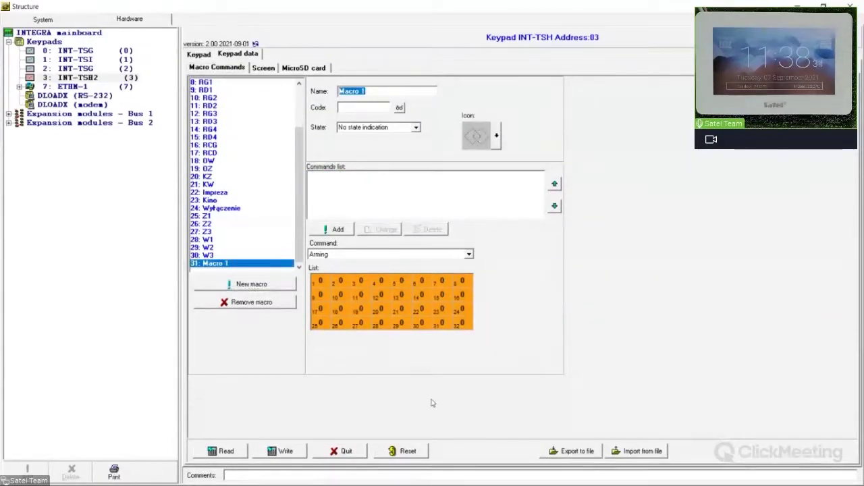
{"action": "type", "text": "Te"}
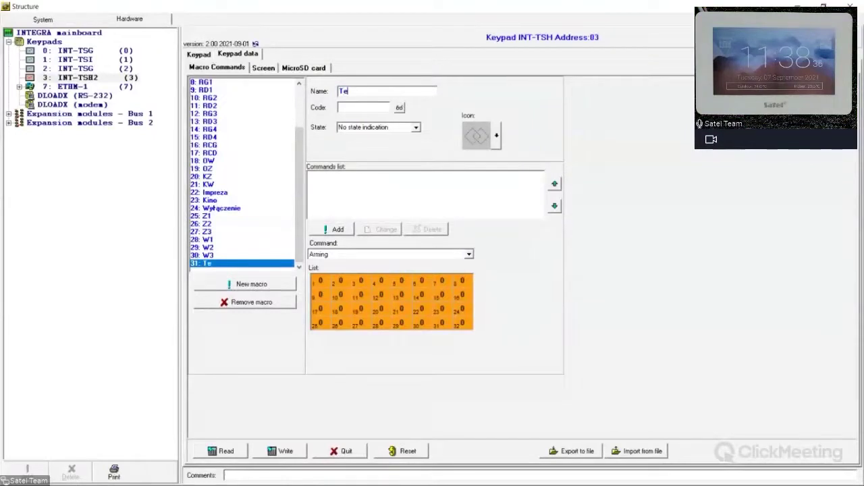
{"action": "type", "text": "st Webinar"}
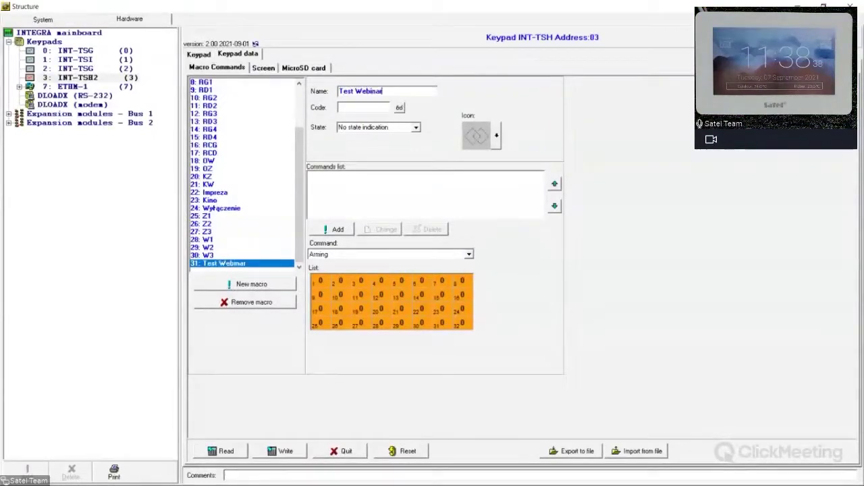
- Enter the access code for the Test Webinar macro and assign it the horizontal telephone handset icon
{"action": "left_click", "coordinate": [372, 108]}
{"action": "left_click", "coordinate": [416, 128]}
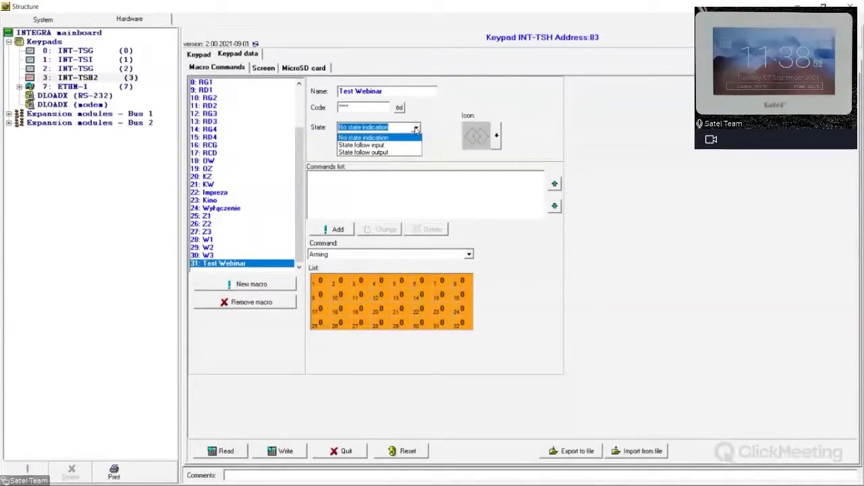
{"action": "left_click", "coordinate": [511, 124]}
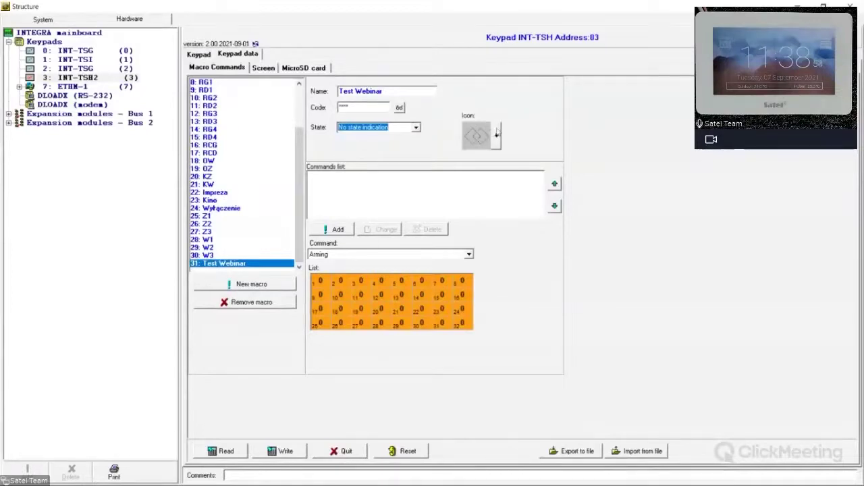
{"action": "left_click", "coordinate": [496, 135]}
{"action": "double_click", "coordinate": [422, 134]}
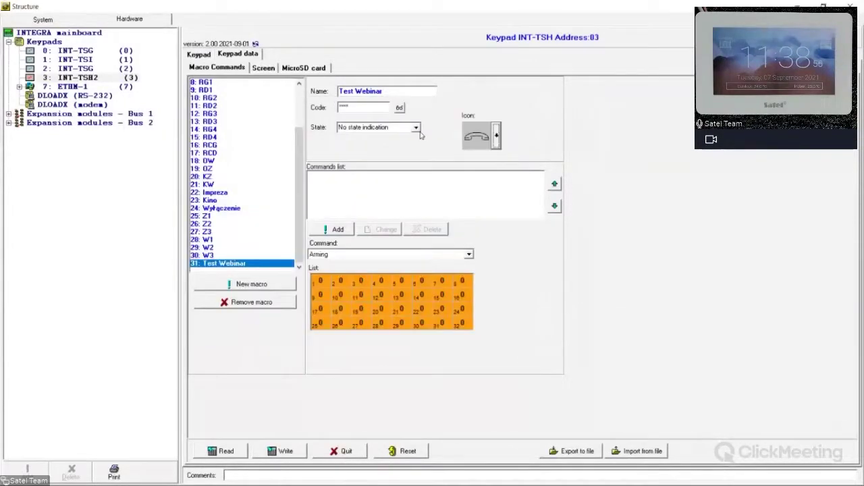
- Try the macro's "State follow input" and "State follow output" indication modes
{"action": "left_click", "coordinate": [416, 128]}
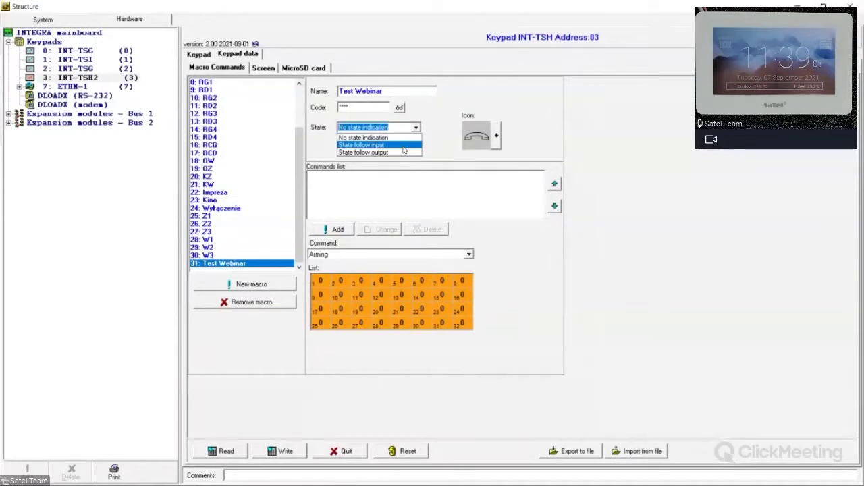
{"action": "left_click", "coordinate": [404, 146]}
{"action": "left_click", "coordinate": [417, 128]}
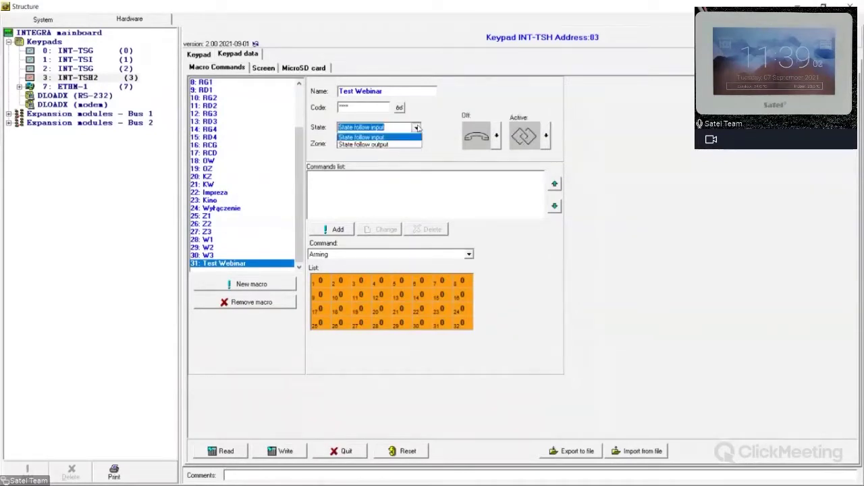
{"action": "left_click", "coordinate": [404, 153]}
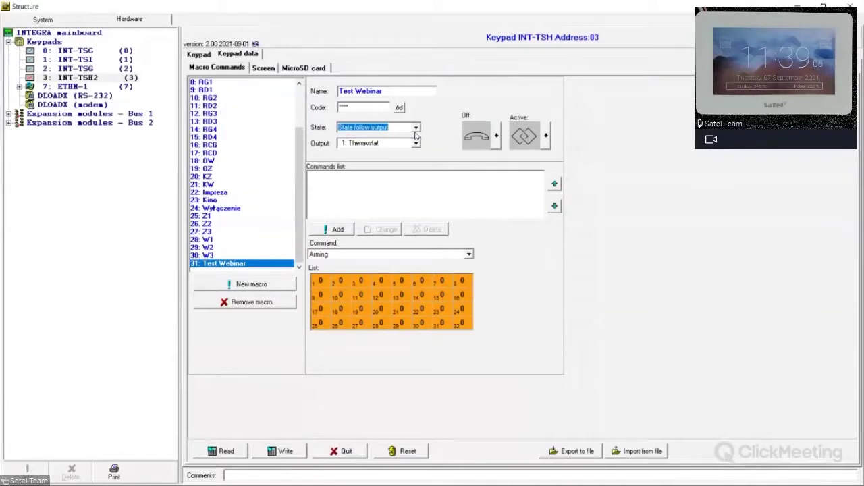
- Set the macro's state to "State follow input" with zone "1: Wejście 1" and choose the sports pitch as its active icon
{"action": "left_click", "coordinate": [416, 128]}
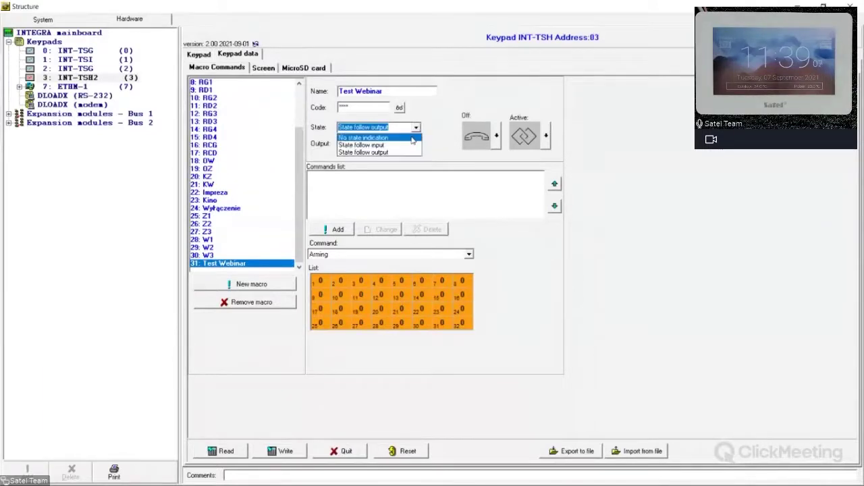
{"action": "left_click", "coordinate": [405, 145]}
{"action": "left_click", "coordinate": [416, 144]}
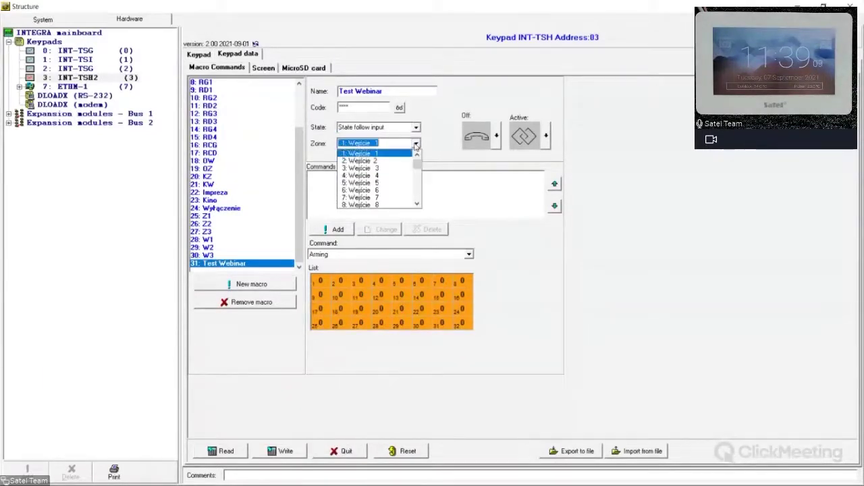
{"action": "left_click", "coordinate": [393, 159]}
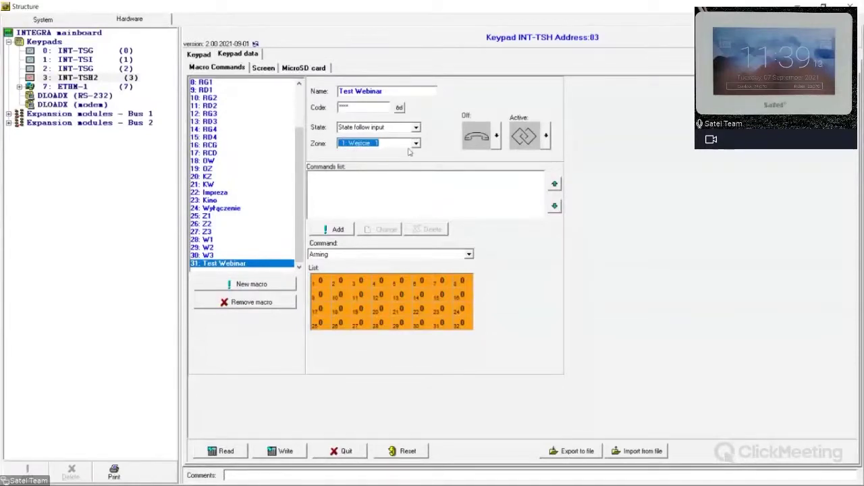
{"action": "left_click", "coordinate": [547, 137]}
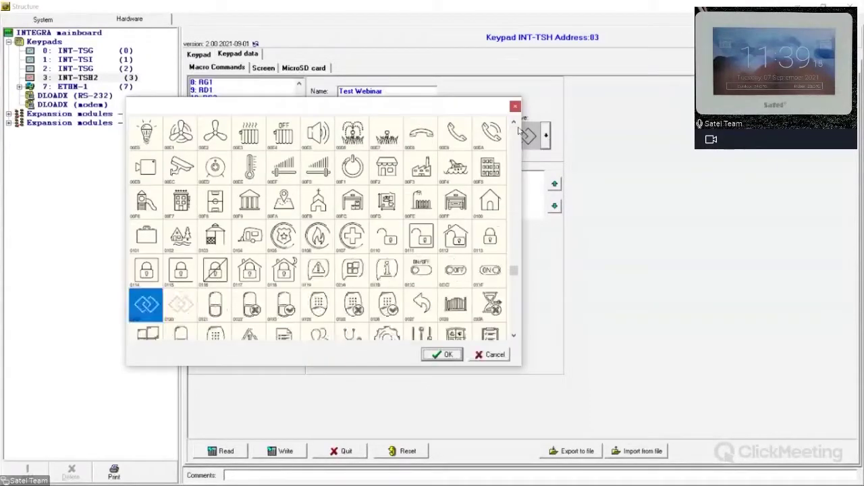
{"action": "double_click", "coordinate": [216, 204]}
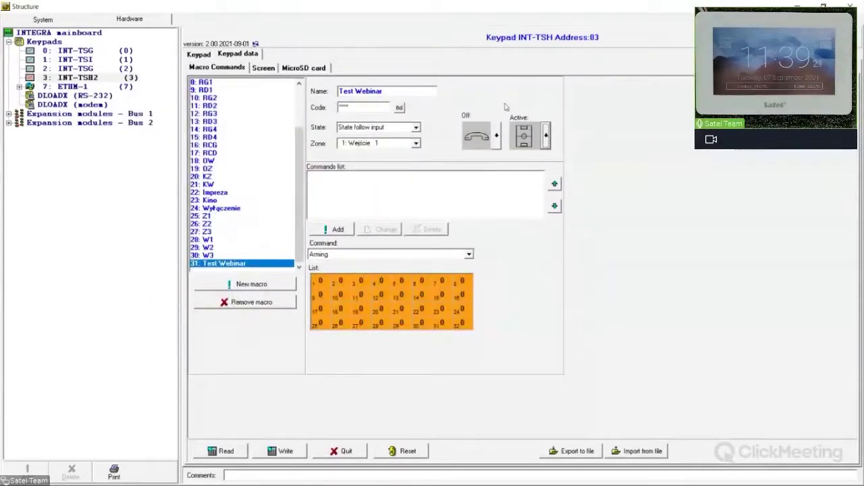
{"action": "left_click", "coordinate": [497, 137]}
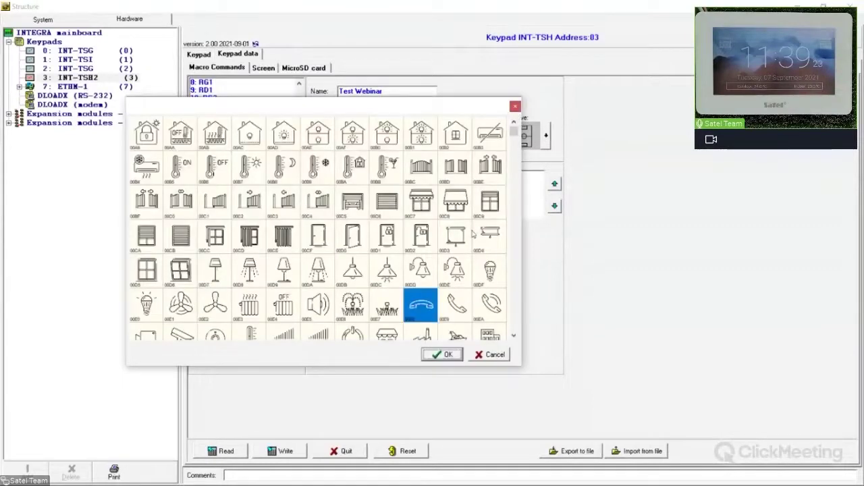
{"action": "left_click", "coordinate": [514, 106]}
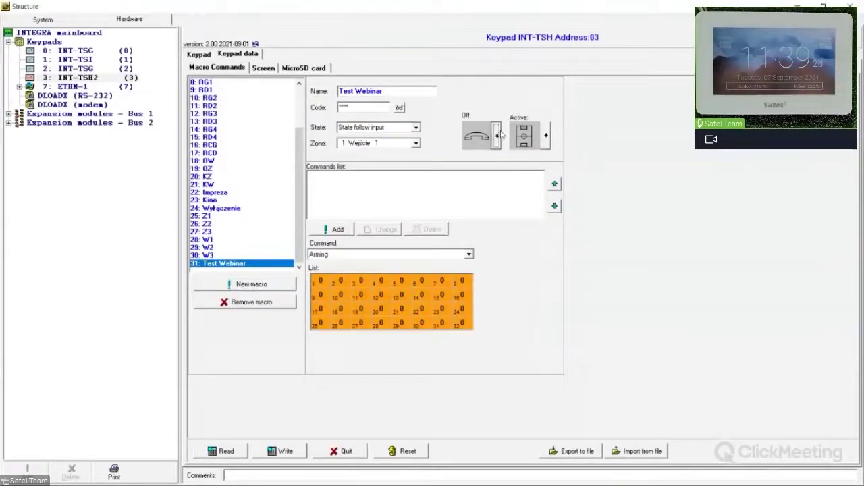
{"action": "left_click", "coordinate": [498, 136]}
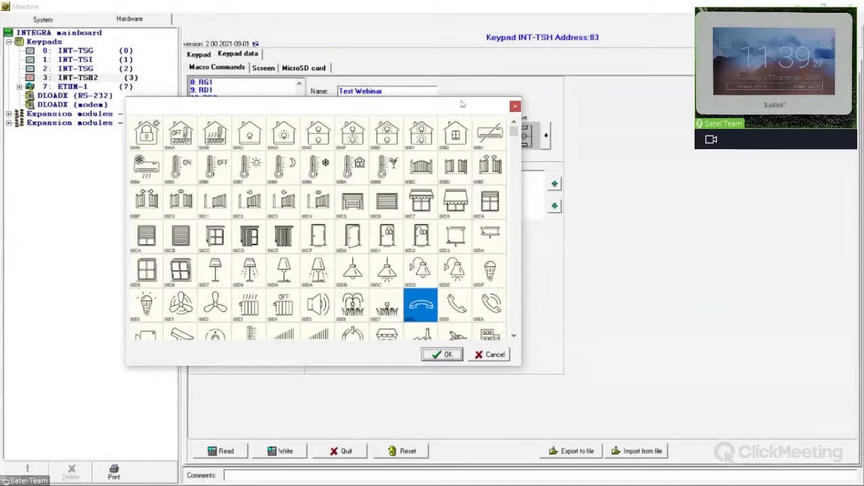
{"action": "left_click", "coordinate": [515, 107]}
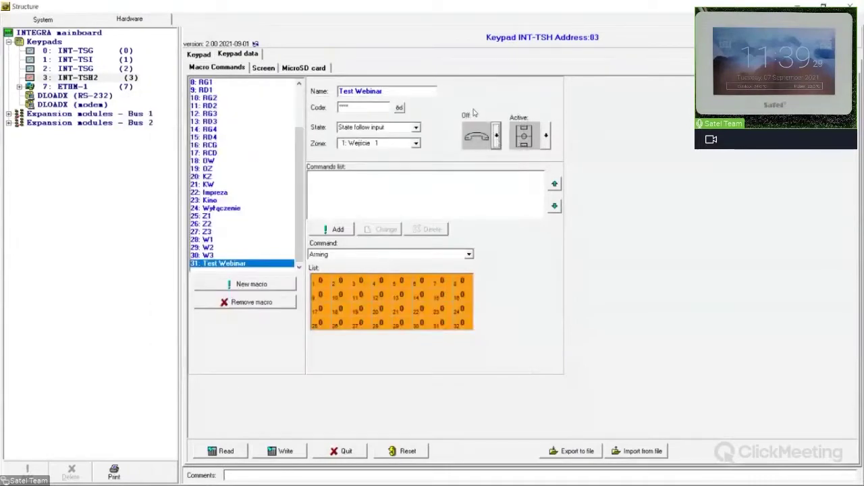
- Try "State follow output" for the macro's state, and return it to "State follow input"
{"action": "left_click", "coordinate": [416, 127]}
{"action": "left_click", "coordinate": [410, 153]}
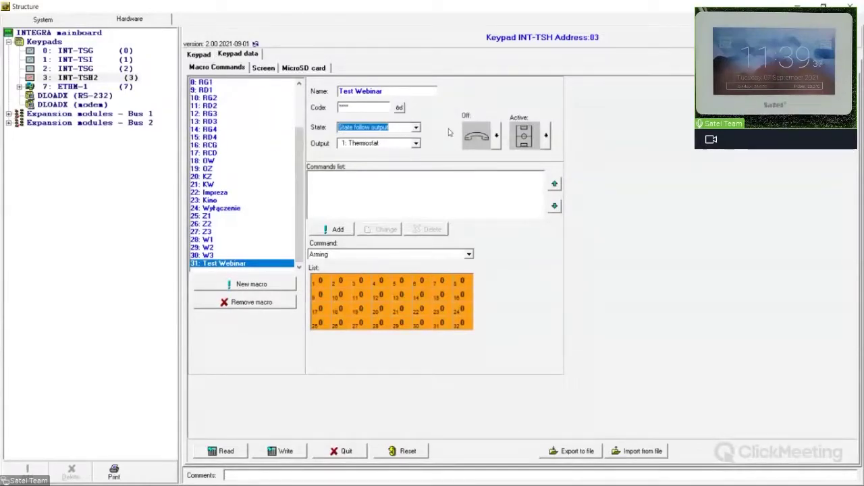
{"action": "left_click", "coordinate": [416, 126]}
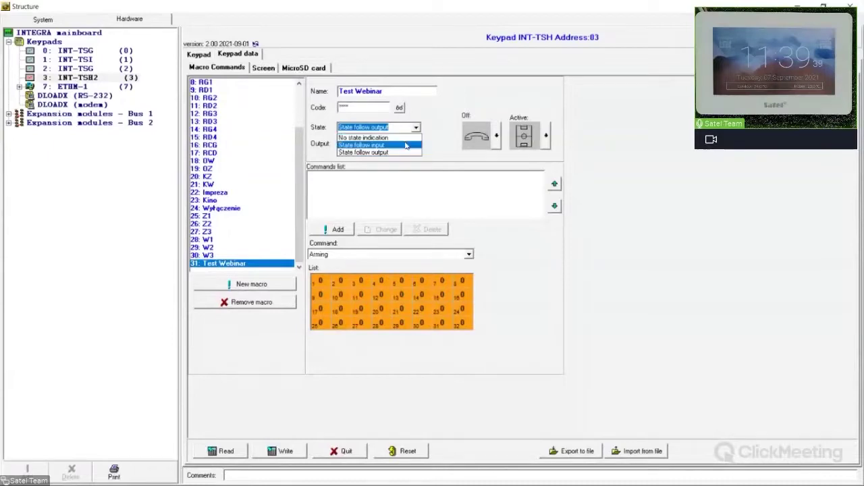
{"action": "left_click", "coordinate": [365, 147]}
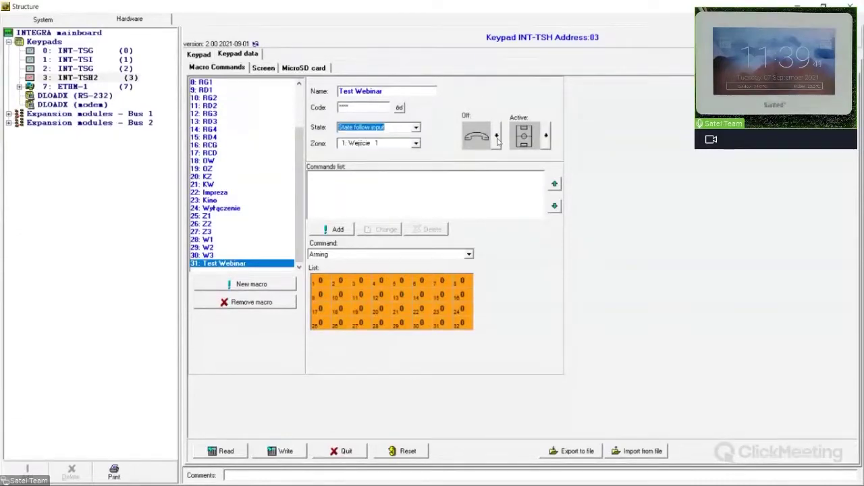
- Browse the whole icon library for the macro's off state, from the first icons to the last
{"action": "left_click", "coordinate": [498, 129]}
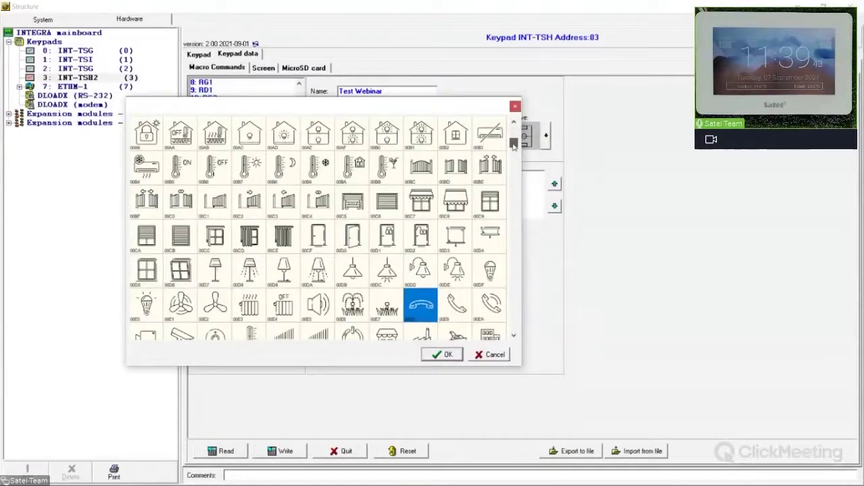
{"action": "scroll", "coordinate": [494, 172], "scroll_direction": "down", "scroll_amount": 5}
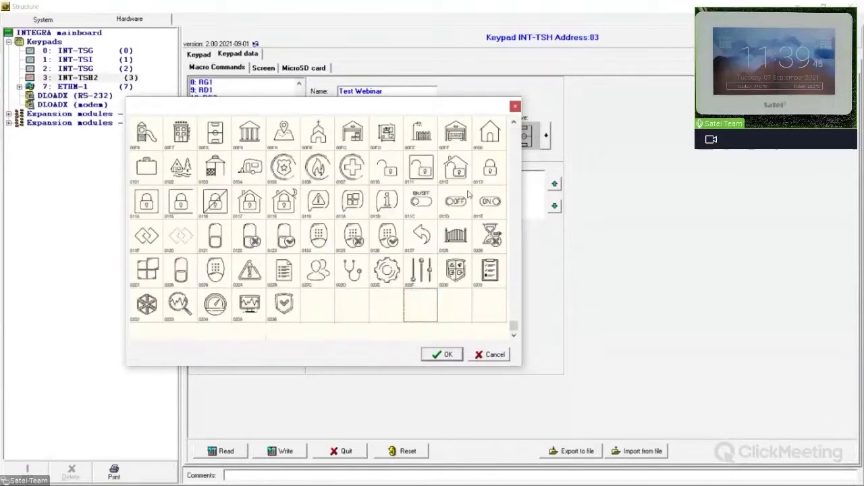
{"action": "key", "text": "Up"}
{"action": "key", "text": "Up"}
{"action": "key", "text": "Up"}
{"action": "key", "text": "Up"}
{"action": "key", "text": "Up"}
{"action": "key", "text": "Up"}
{"action": "key", "text": "Up"}
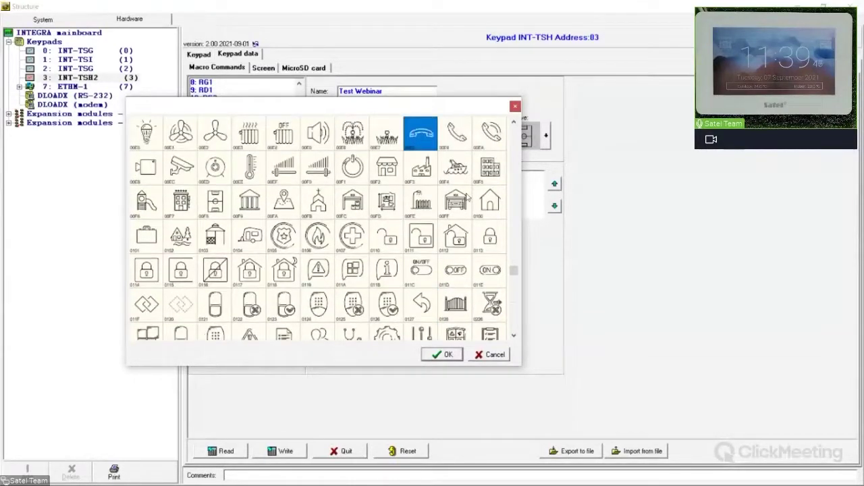
{"action": "key", "text": "Up"}
{"action": "key", "text": "Up"}
{"action": "key", "text": "Up"}
{"action": "key", "text": "Up"}
{"action": "key", "text": "Up"}
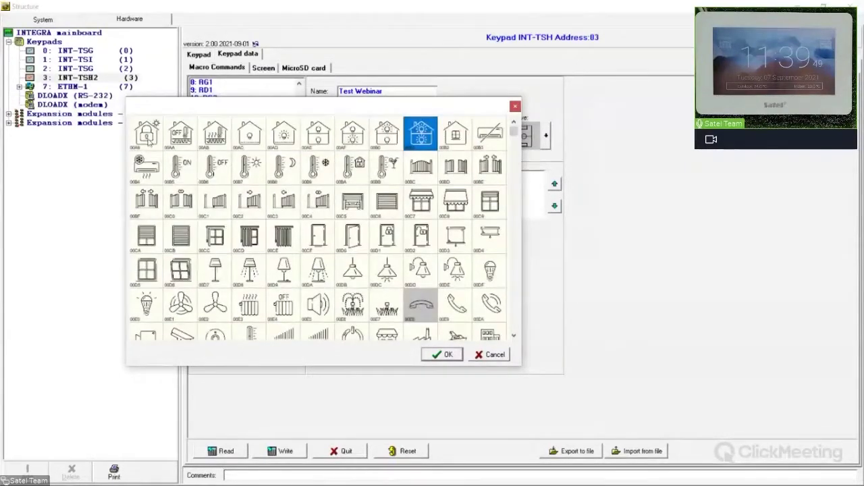
{"action": "left_click", "coordinate": [148, 140]}
{"action": "key", "text": "Down"}
{"action": "key", "text": "Down"}
{"action": "key", "text": "Down"}
{"action": "key", "text": "Down"}
{"action": "key", "text": "Down"}
{"action": "key", "text": "Down"}
{"action": "key", "text": "Down"}
{"action": "key", "text": "Down"}
{"action": "key", "text": "Down"}
{"action": "key", "text": "Down"}
{"action": "key", "text": "Down"}
{"action": "key", "text": "Down"}
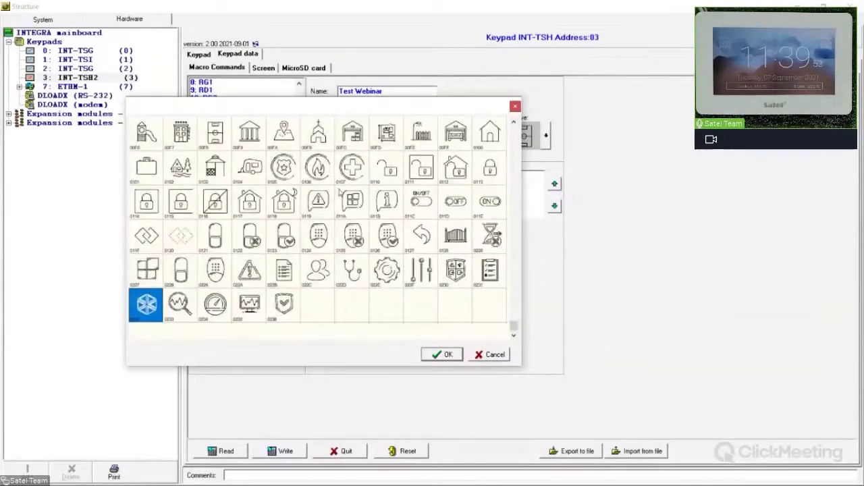
{"action": "key", "text": "Up"}
{"action": "key", "text": "Up"}
{"action": "key", "text": "Up"}
{"action": "key", "text": "Up"}
{"action": "key", "text": "Up"}
{"action": "double_click", "coordinate": [316, 305]}
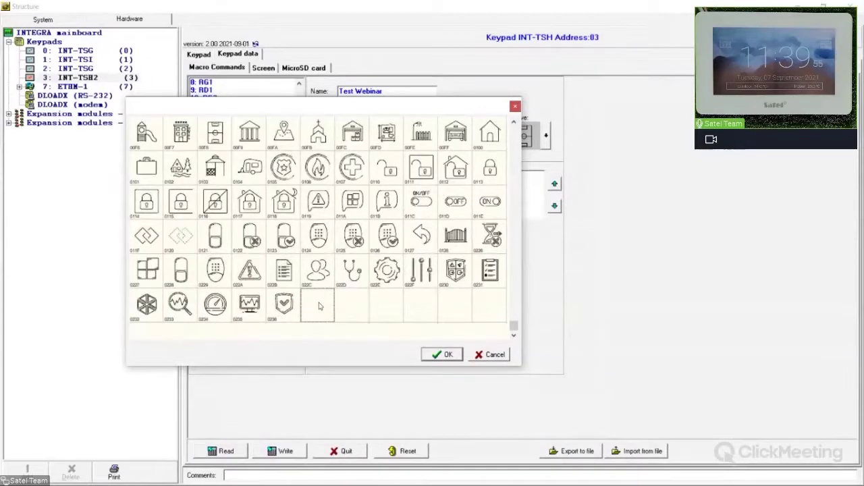
- Choose the lit ceiling lamp as the macro's off icon and the video camera as its active icon
{"action": "left_click", "coordinate": [497, 135]}
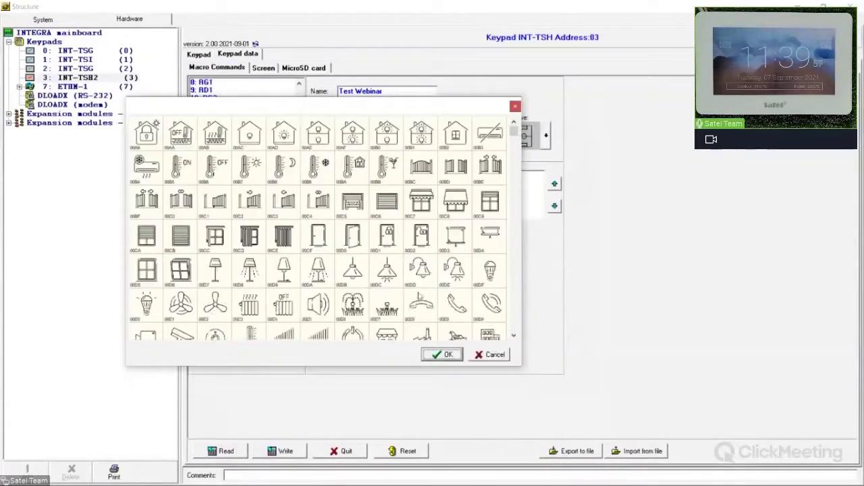
{"action": "left_click", "coordinate": [420, 270]}
{"action": "double_click", "coordinate": [420, 271]}
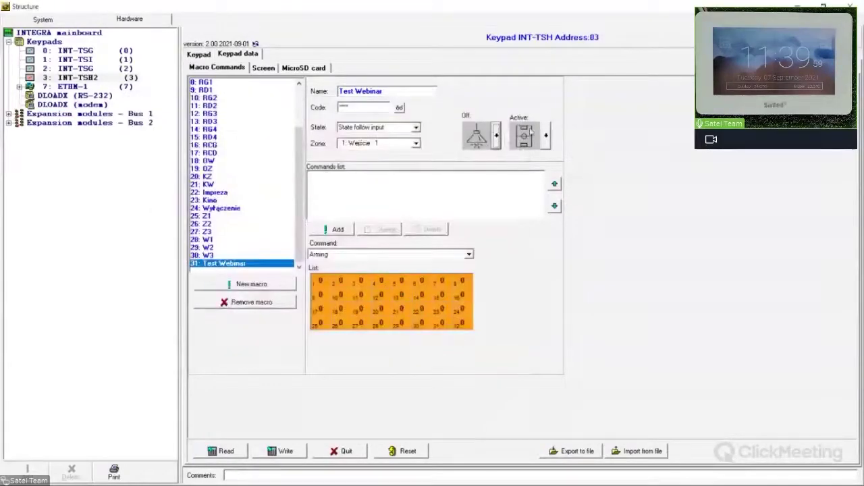
{"action": "left_click", "coordinate": [497, 136]}
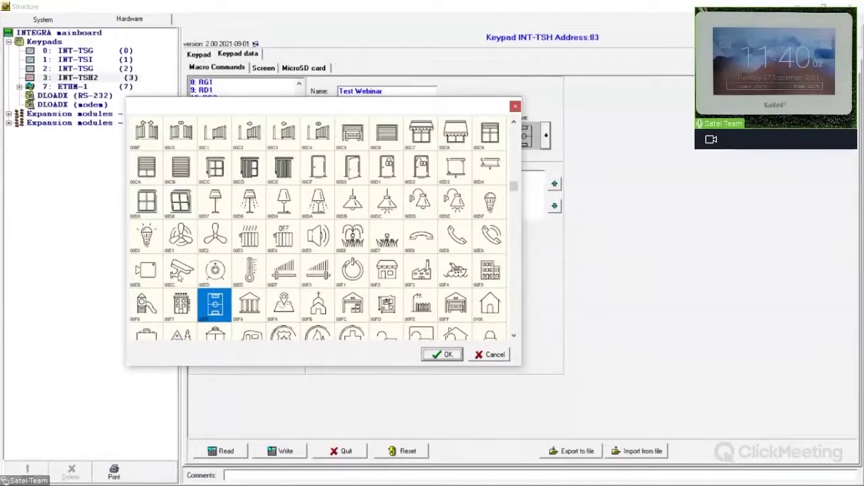
{"action": "key", "text": "Escape"}
{"action": "left_click", "coordinate": [536, 191]}
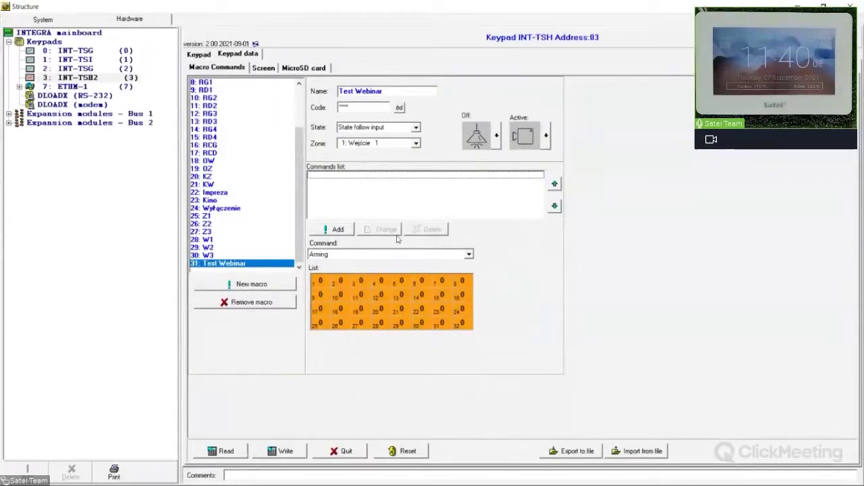
- Add a "Change outputs state" command for output 23 to the macro's command list
{"action": "left_click", "coordinate": [469, 255]}
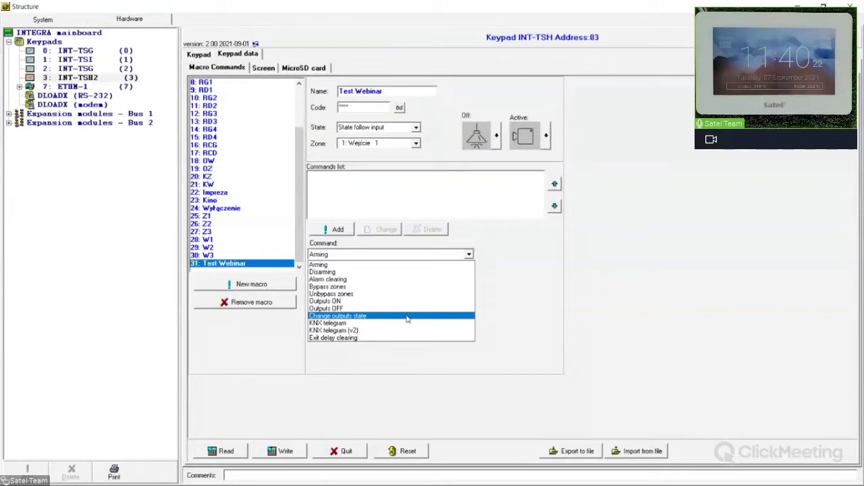
{"action": "left_click", "coordinate": [365, 316]}
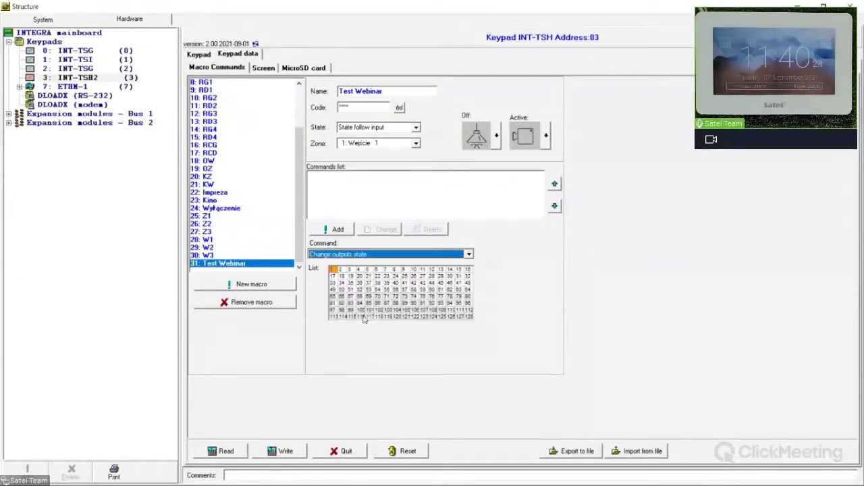
{"action": "left_click", "coordinate": [333, 269]}
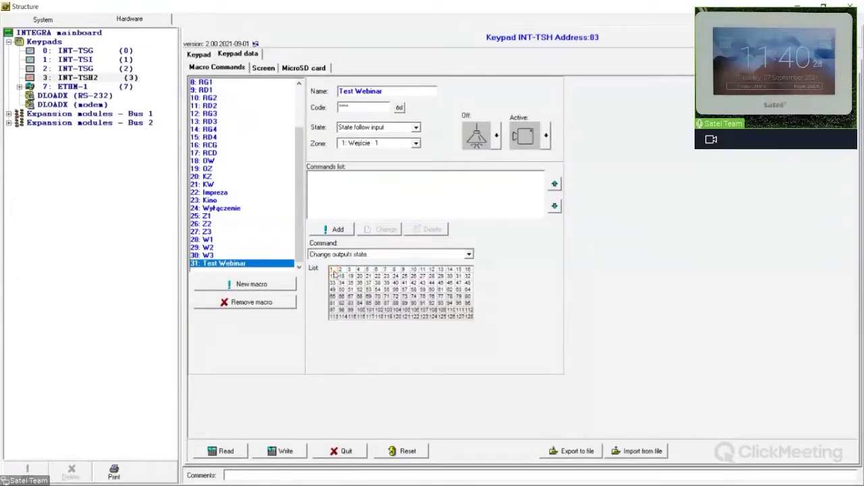
{"action": "left_click", "coordinate": [387, 276]}
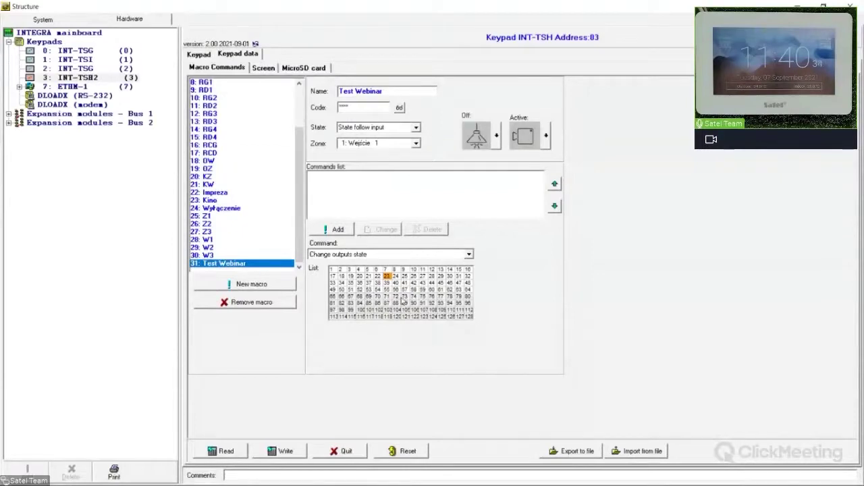
{"action": "left_click", "coordinate": [340, 231]}
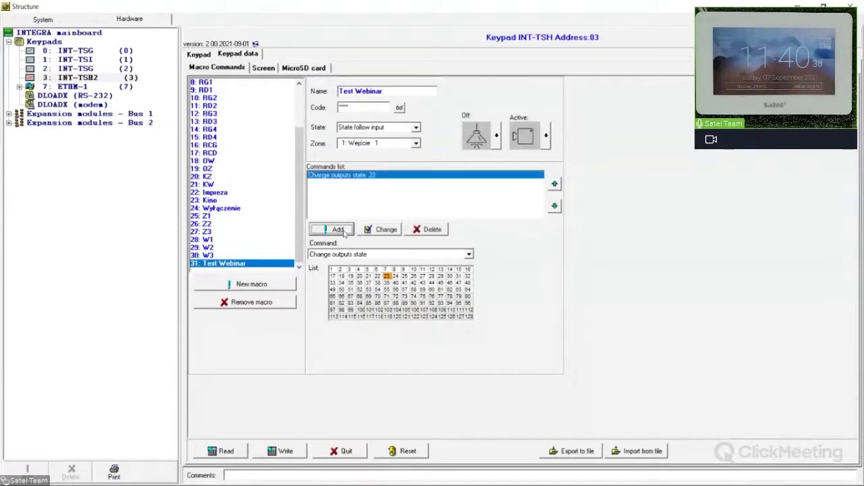
- Add a "Disarming" command for partition 1 to the macro's command list
{"action": "left_click", "coordinate": [440, 255]}
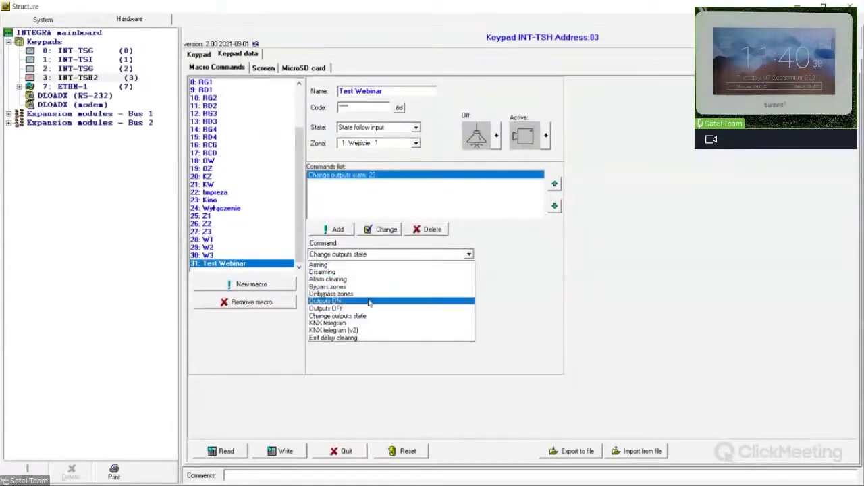
{"action": "left_click", "coordinate": [350, 272]}
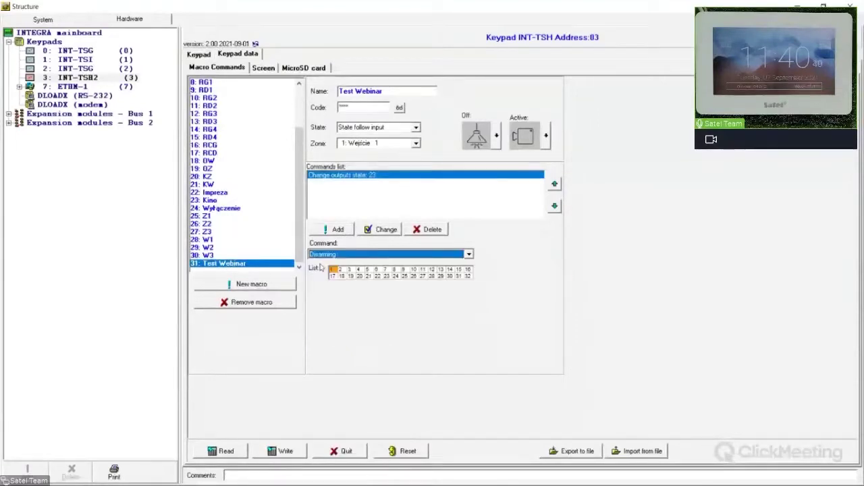
{"action": "left_click", "coordinate": [339, 231]}
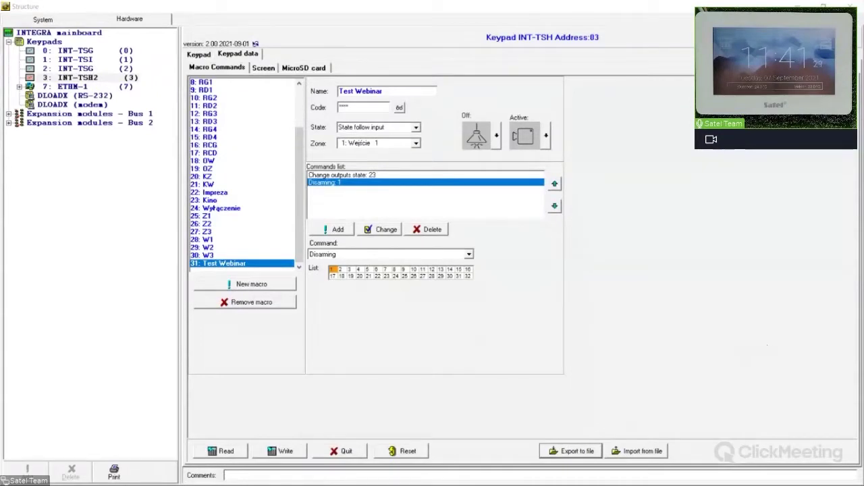
- View the dialogs for exporting the keypad data to a file and importing it, and close both without choosing a file
{"action": "left_click", "coordinate": [571, 451]}
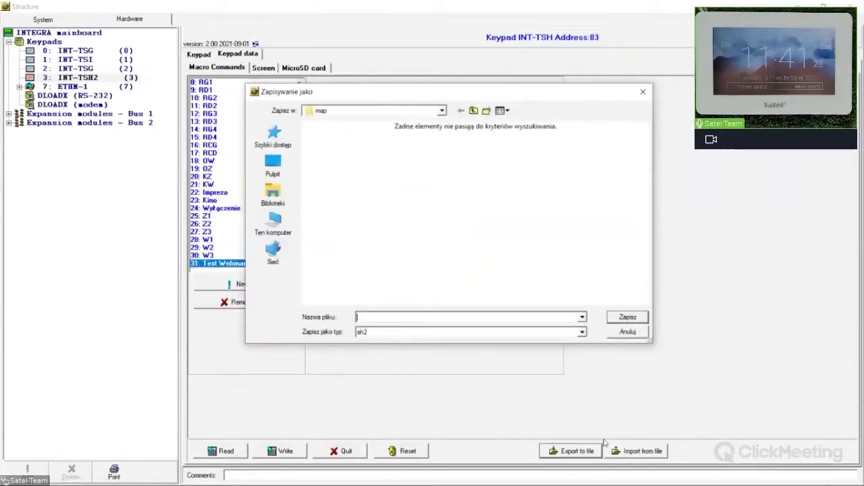
{"action": "left_click", "coordinate": [643, 91]}
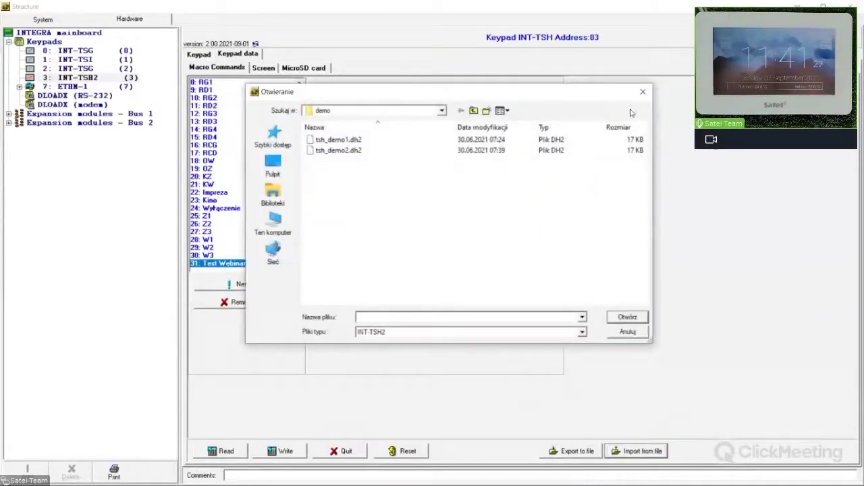
{"action": "left_click", "coordinate": [643, 92]}
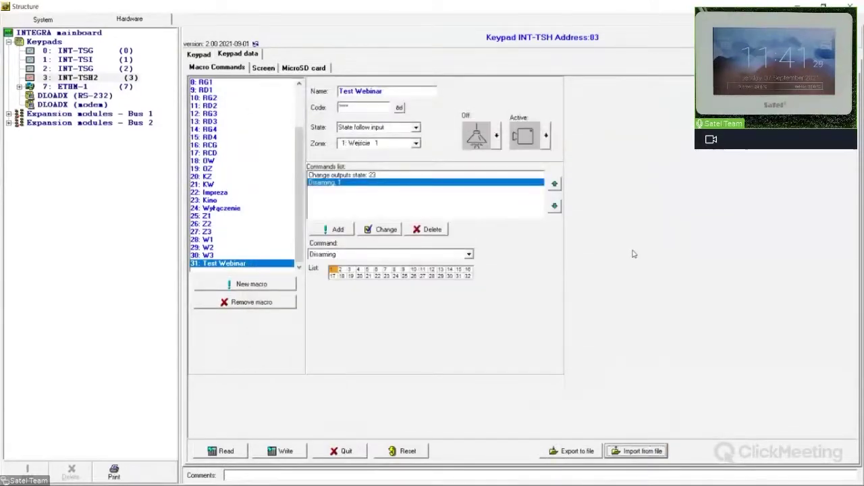
- Open the keypad's screen theme settings and preview the themes in order from Abstract to Yellow
{"action": "left_click", "coordinate": [264, 69]}
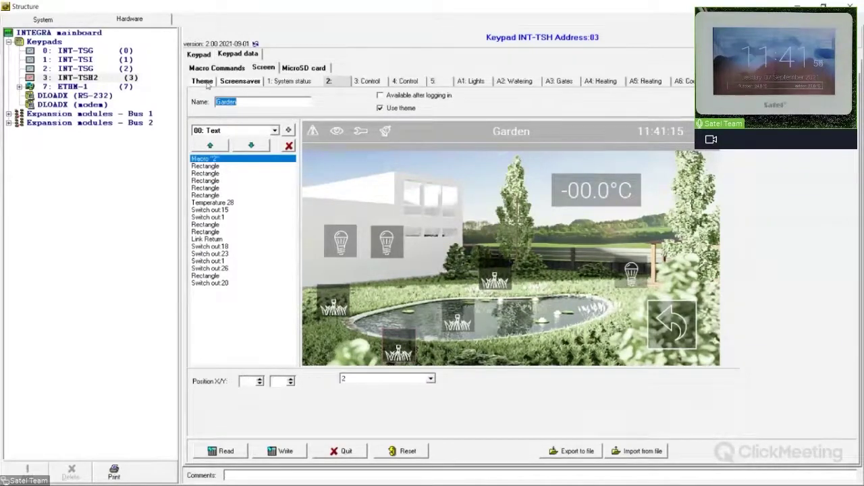
{"action": "left_click", "coordinate": [206, 83]}
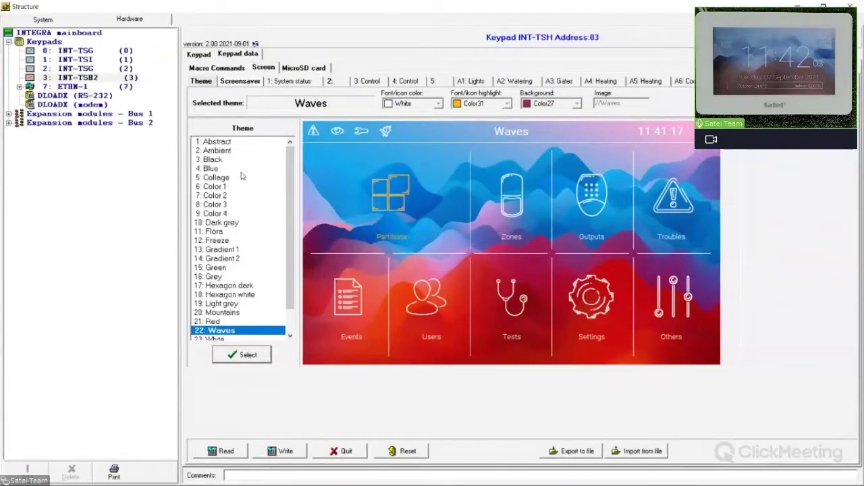
{"action": "left_click", "coordinate": [232, 143]}
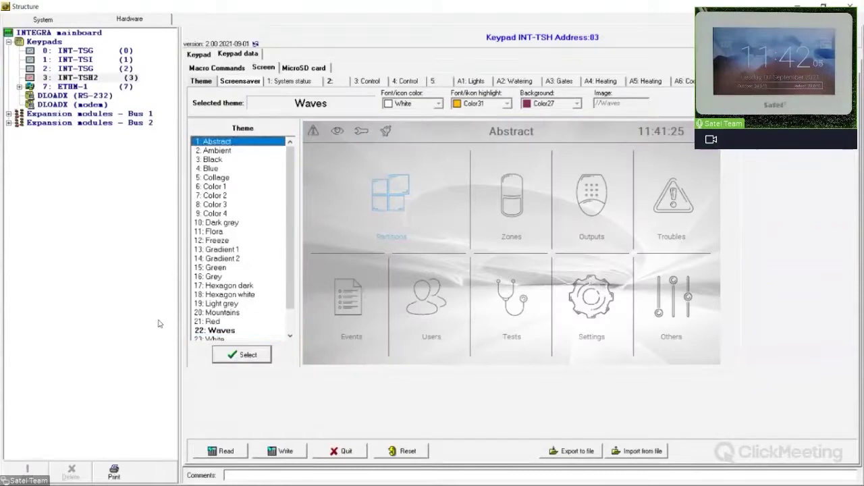
{"action": "key", "text": "Down"}
{"action": "key", "text": "Down"}
{"action": "key", "text": "Down"}
{"action": "key", "text": "Down"}
{"action": "key", "text": "Down"}
{"action": "key", "text": "Down"}
{"action": "key", "text": "Down"}
{"action": "key", "text": "Down"}
{"action": "key", "text": "Down"}
{"action": "key", "text": "Down"}
{"action": "key", "text": "Down"}
{"action": "key", "text": "Down"}
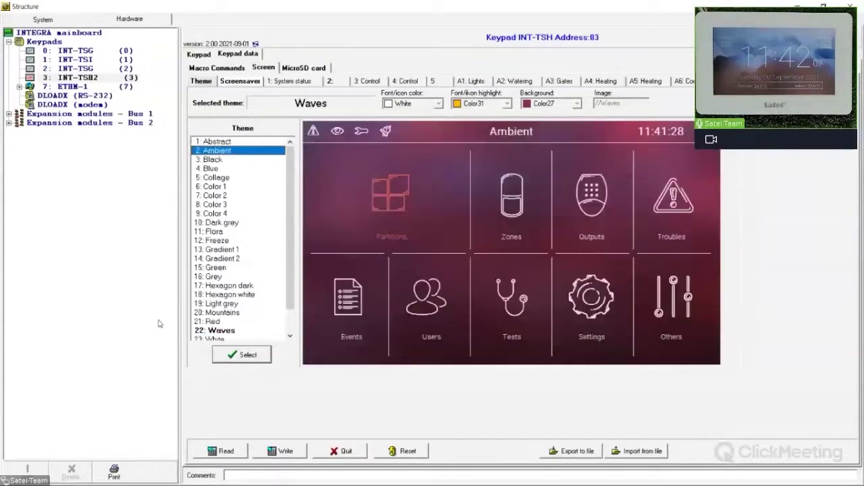
{"action": "key", "text": "Down"}
{"action": "key", "text": "Down"}
{"action": "key", "text": "Down"}
{"action": "key", "text": "Down"}
{"action": "key", "text": "Down"}
{"action": "key", "text": "Down"}
{"action": "key", "text": "Down"}
{"action": "key", "text": "Down"}
{"action": "key", "text": "Down"}
{"action": "key", "text": "Down"}
{"action": "key", "text": "Down"}
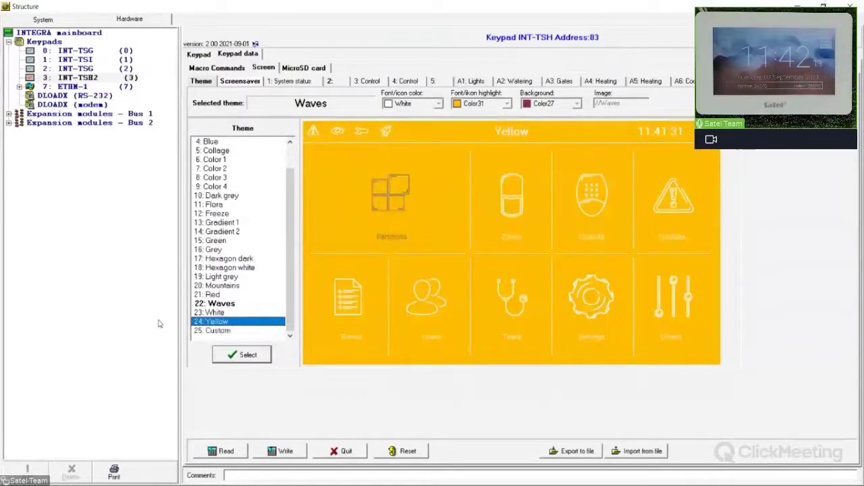
- Preview the screen themes in reverse order, from White back to Collage
{"action": "key", "text": "Up"}
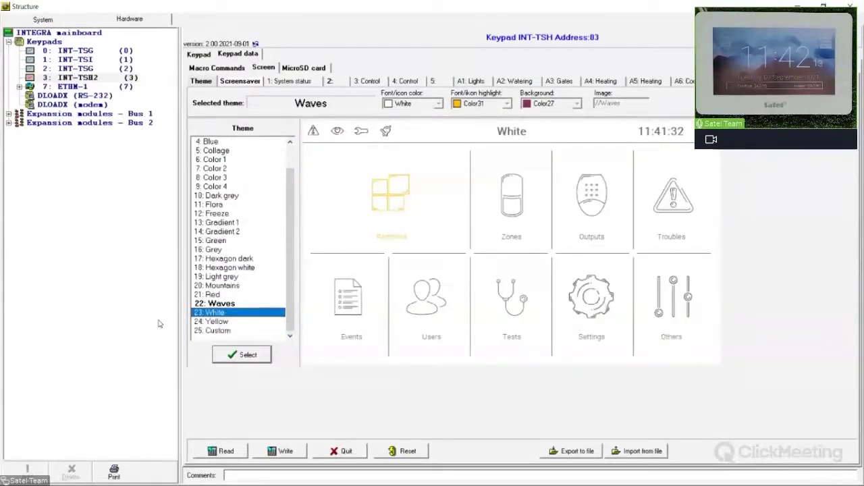
{"action": "key", "text": "Up"}
{"action": "key", "text": "Up"}
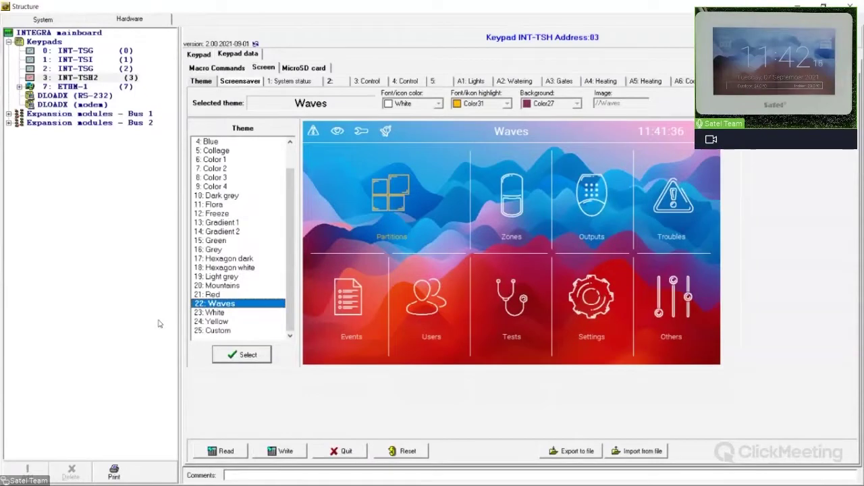
{"action": "key", "text": "Up"}
{"action": "key", "text": "Up"}
{"action": "key", "text": "Up"}
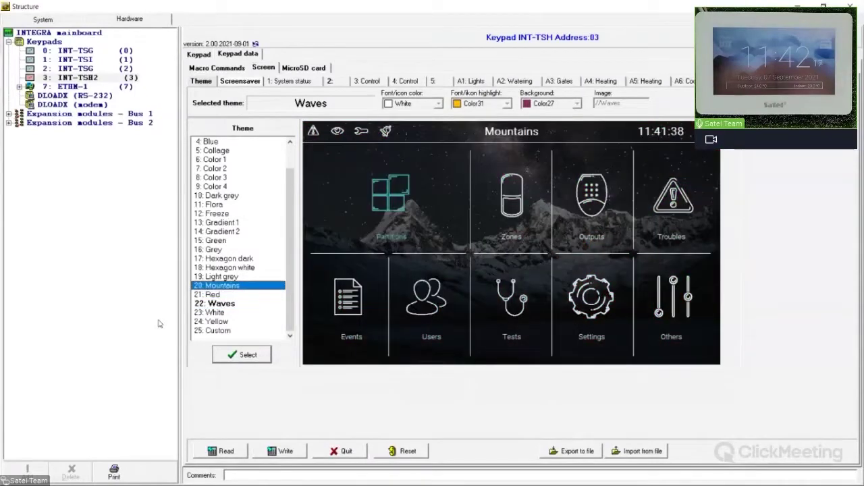
{"action": "key", "text": "Up"}
{"action": "key", "text": "Up"}
{"action": "key", "text": "Up"}
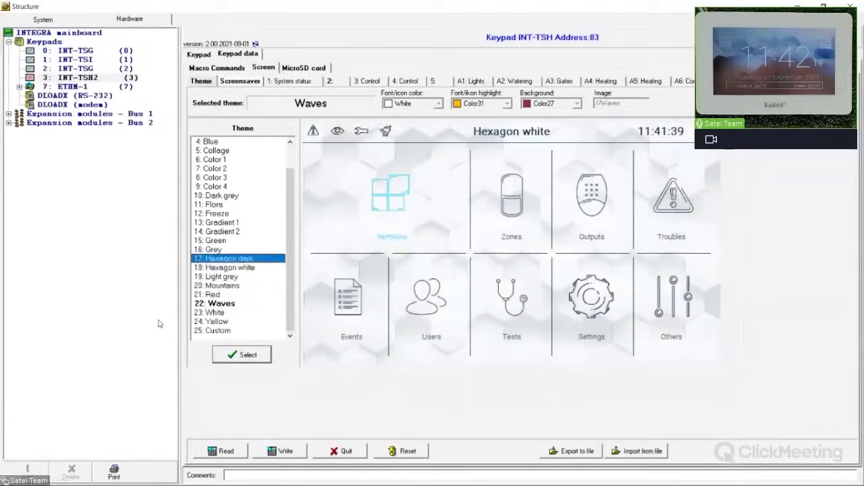
{"action": "key", "text": "Up"}
{"action": "key", "text": "Up"}
{"action": "key", "text": "Up"}
{"action": "key", "text": "Up"}
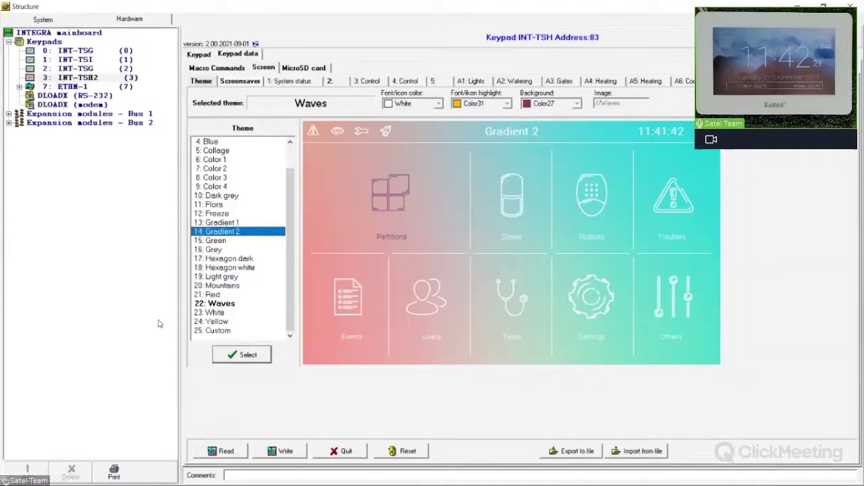
{"action": "key", "text": "Up"}
{"action": "key", "text": "Up"}
{"action": "key", "text": "Up"}
{"action": "key", "text": "Up"}
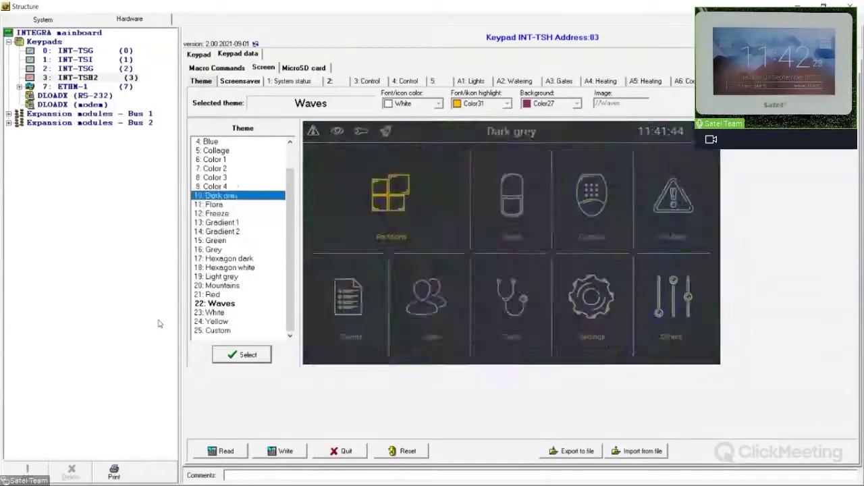
{"action": "key", "text": "Up"}
{"action": "key", "text": "Up"}
{"action": "key", "text": "Up"}
{"action": "key", "text": "Up"}
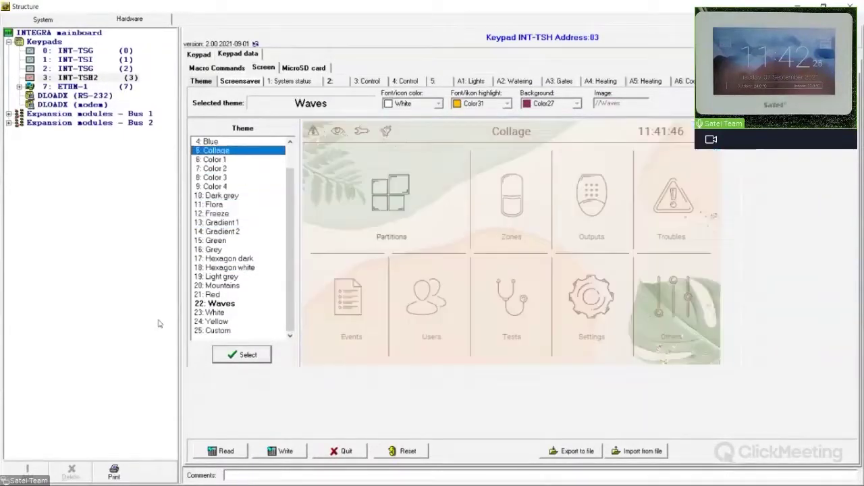
- Apply the Collage theme to the keypad's screen
{"action": "key", "text": "Down"}
{"action": "key", "text": "Down"}
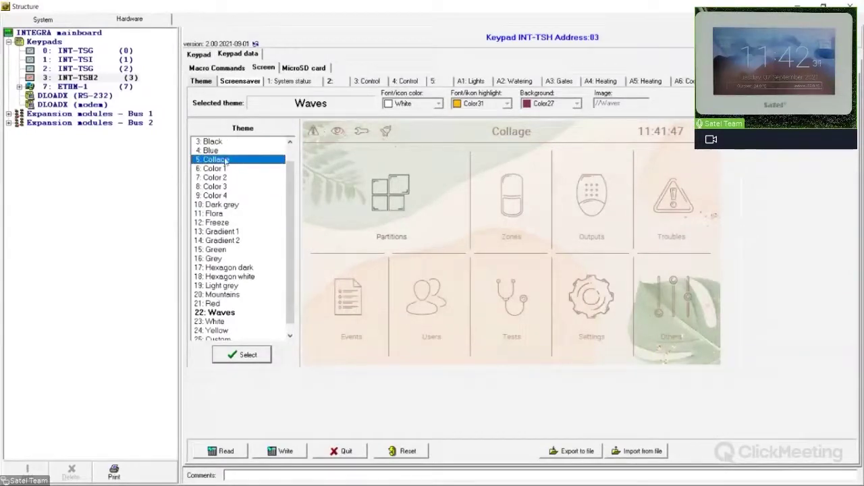
{"action": "left_click", "coordinate": [244, 357]}
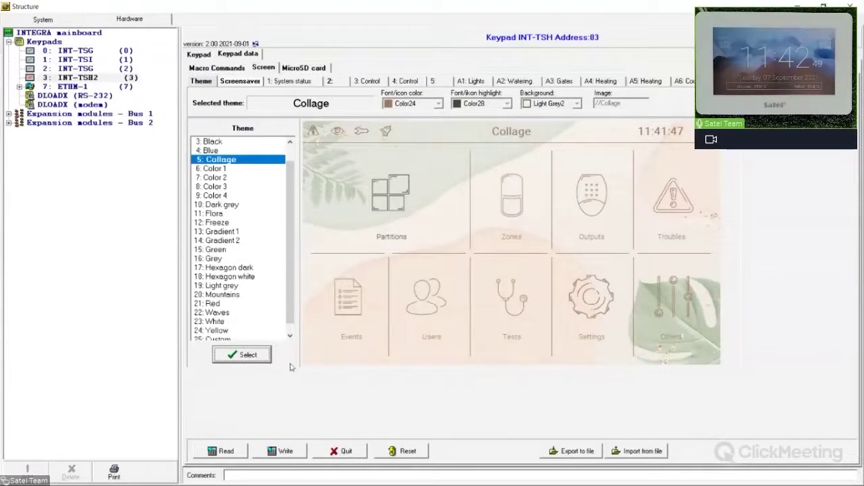
- Apply the Custom theme to the keypad's screen
{"action": "scroll", "coordinate": [258, 304], "scroll_direction": "down", "scroll_amount": 1}
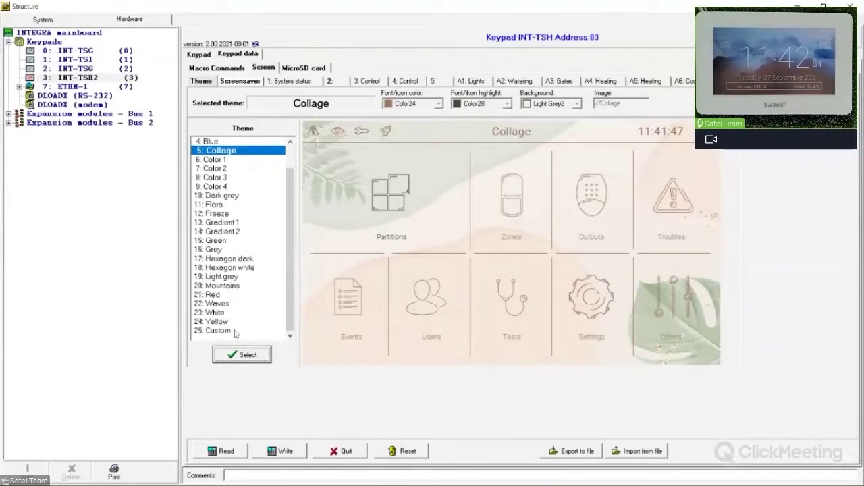
{"action": "left_click", "coordinate": [226, 331]}
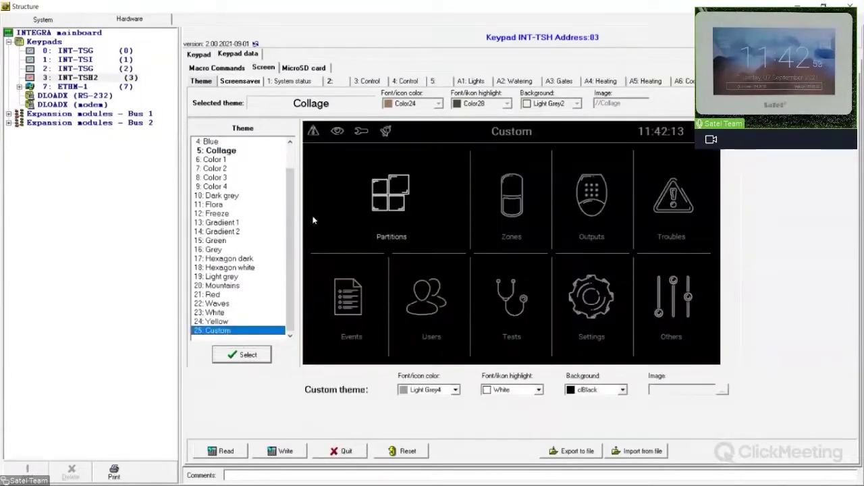
{"action": "left_click", "coordinate": [248, 356]}
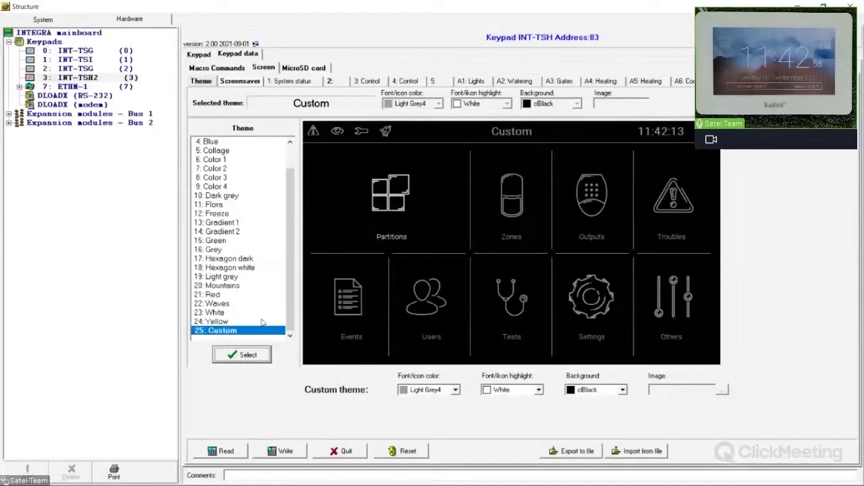
- Try Violet1 and Gren2 as the custom theme's font/icon color
{"action": "left_click", "coordinate": [456, 390]}
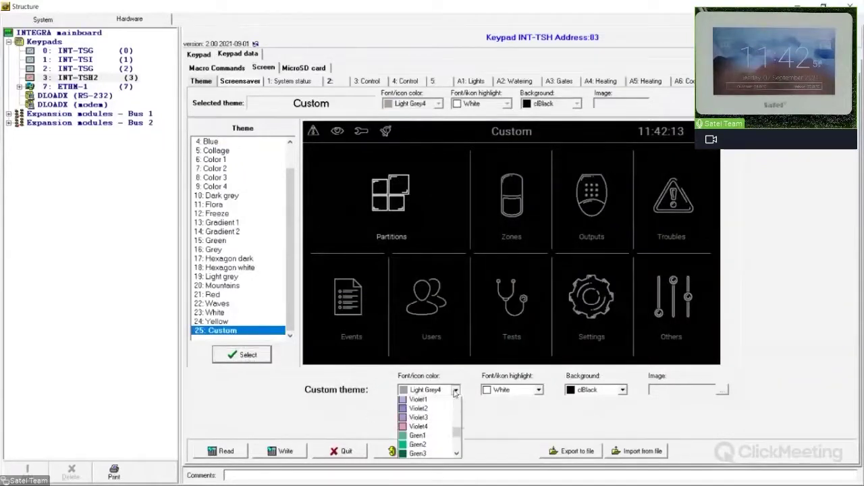
{"action": "left_click", "coordinate": [427, 414]}
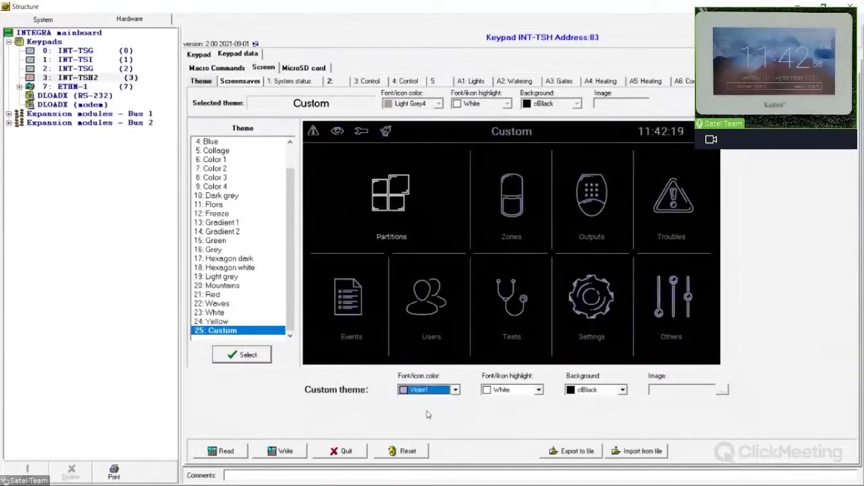
{"action": "left_click", "coordinate": [457, 390]}
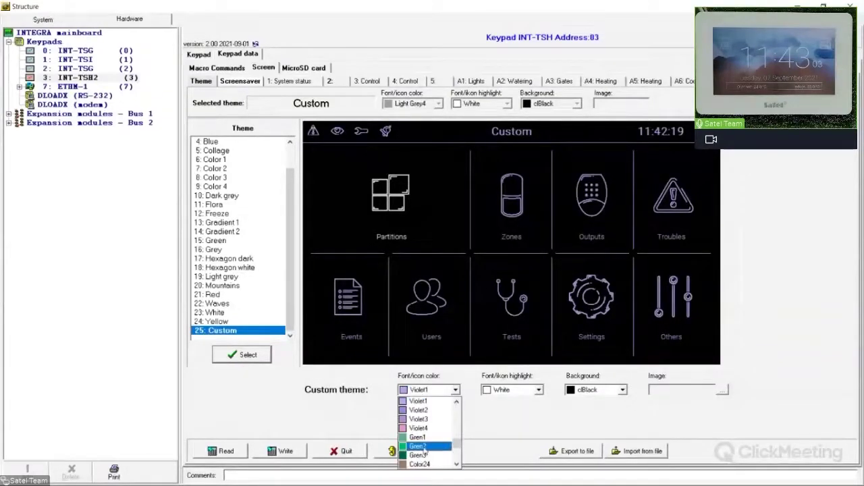
{"action": "left_click", "coordinate": [419, 446]}
- Try clYellow and clMedGray as the custom theme's background color
{"action": "left_click", "coordinate": [622, 390]}
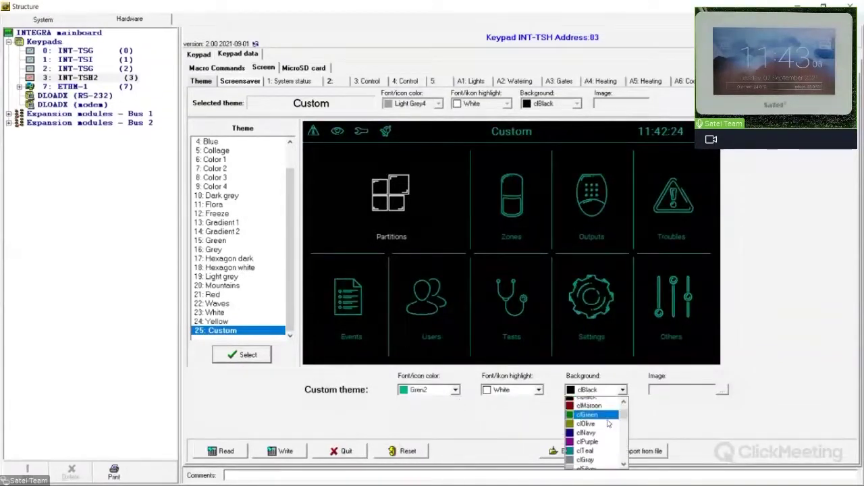
{"action": "scroll", "coordinate": [598, 432], "scroll_direction": "down", "scroll_amount": 2}
{"action": "left_click", "coordinate": [599, 446]}
{"action": "left_click", "coordinate": [594, 390]}
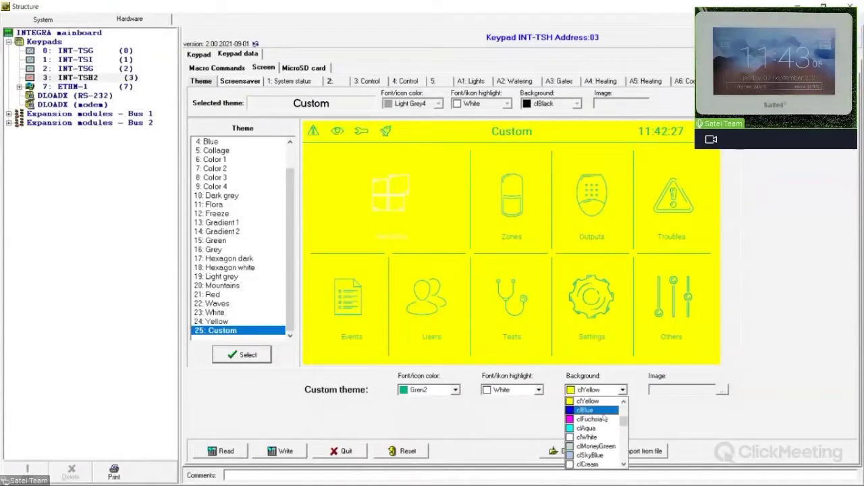
{"action": "scroll", "coordinate": [597, 445], "scroll_direction": "down", "scroll_amount": 1}
{"action": "left_click", "coordinate": [591, 447]}
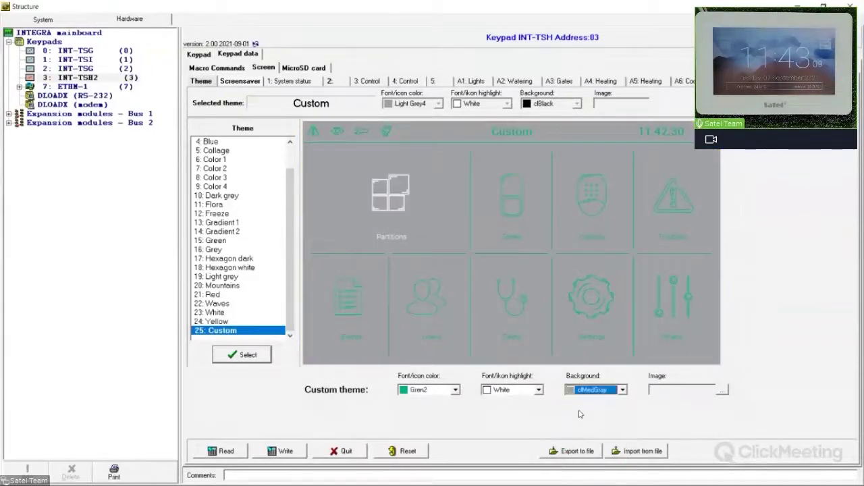
- Set the custom theme's background color to clPurple and choose White as its font/icon highlight
{"action": "left_click", "coordinate": [593, 389]}
{"action": "scroll", "coordinate": [589, 410], "scroll_direction": "up", "scroll_amount": 2}
{"action": "scroll", "coordinate": [588, 409], "scroll_direction": "up", "scroll_amount": 4}
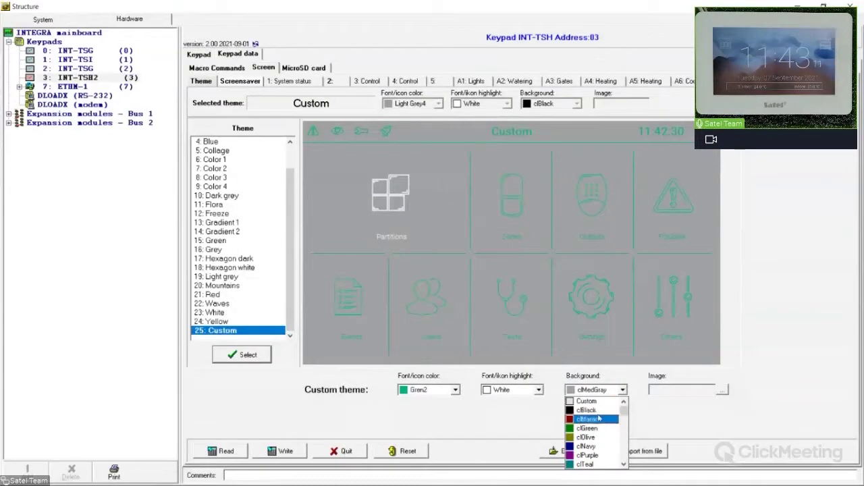
{"action": "left_click", "coordinate": [598, 456]}
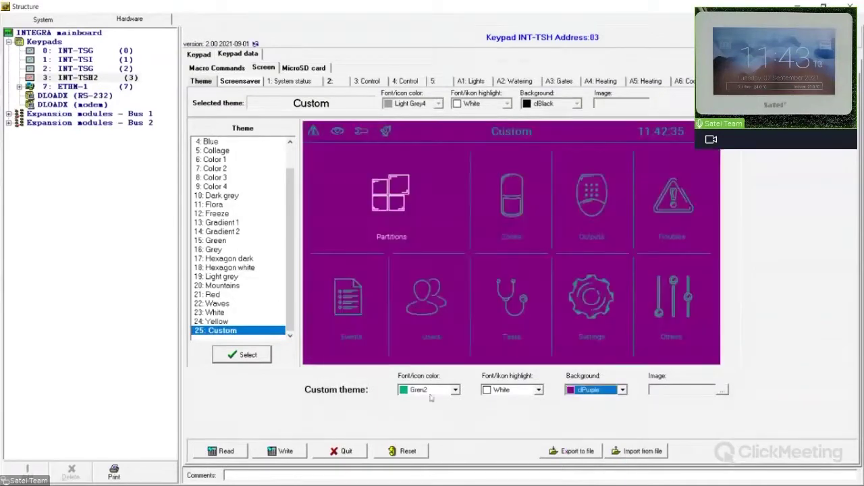
{"action": "left_click", "coordinate": [540, 390]}
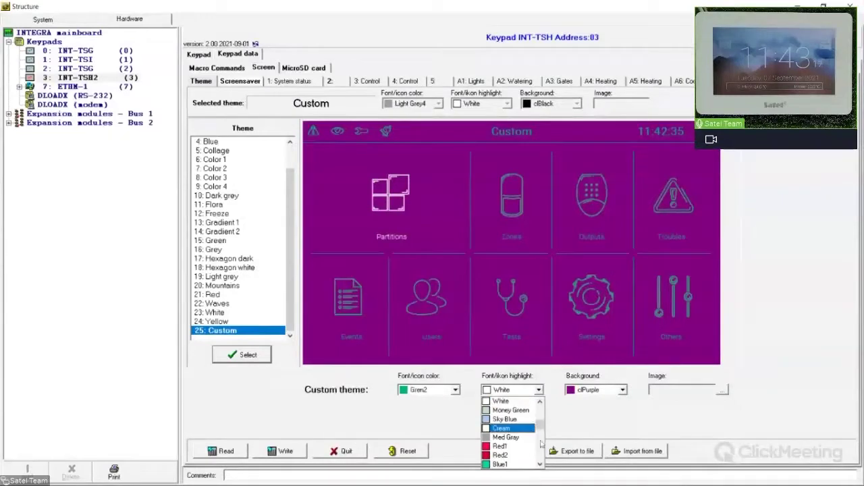
{"action": "scroll", "coordinate": [515, 424], "scroll_direction": "up", "scroll_amount": 1}
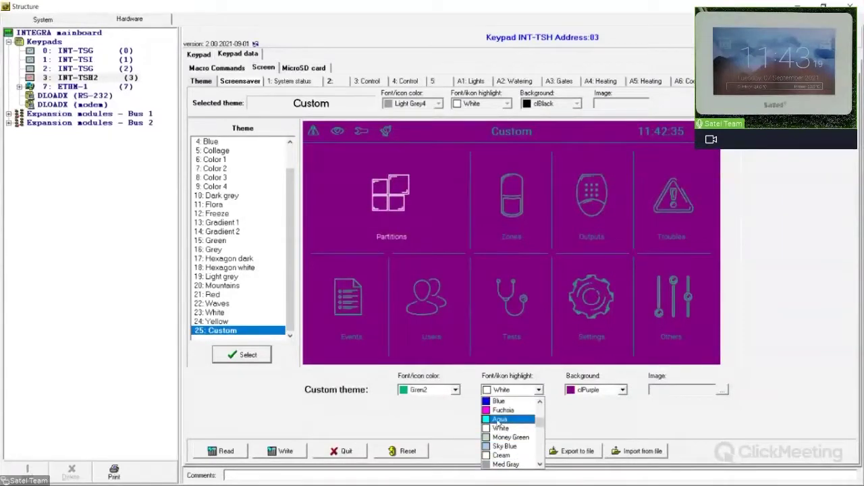
{"action": "left_click", "coordinate": [505, 428]}
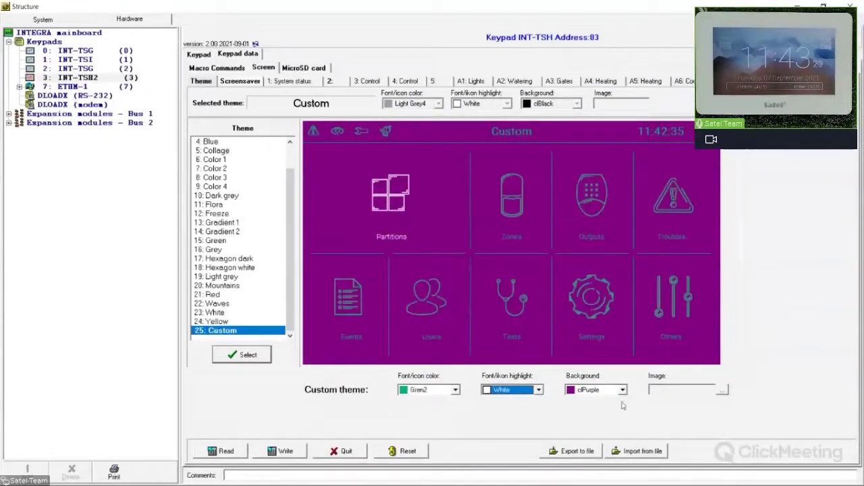
- Load img2.jpg from the TSH2 photo folder as the custom theme's image
{"action": "left_click", "coordinate": [723, 390]}
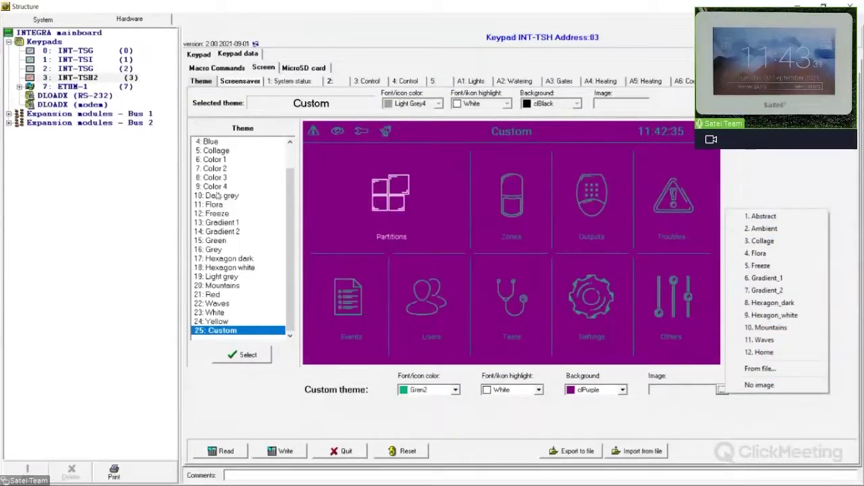
{"action": "left_click", "coordinate": [782, 369]}
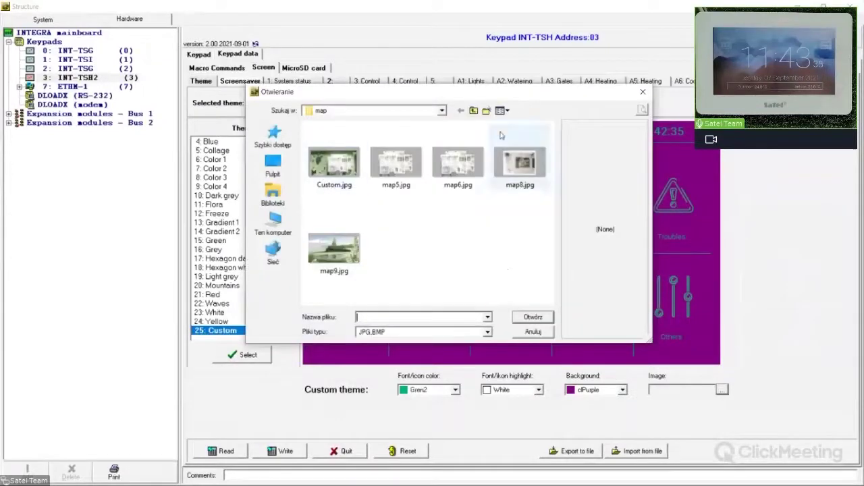
{"action": "left_click", "coordinate": [474, 111]}
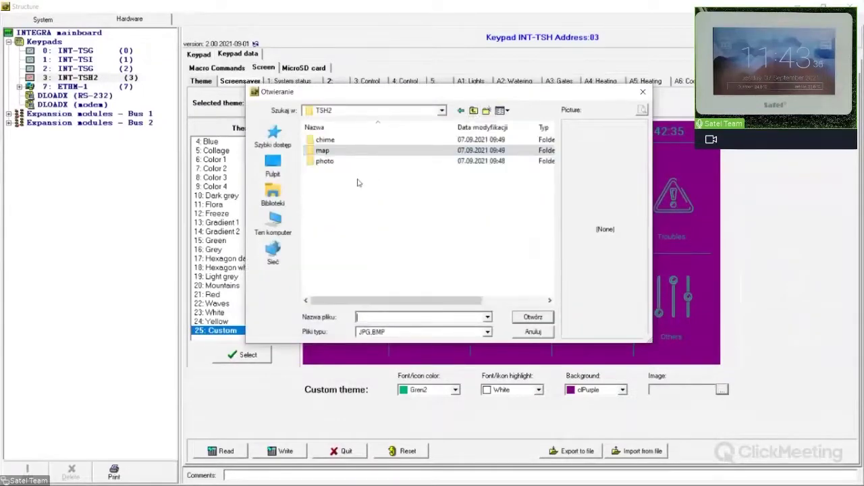
{"action": "double_click", "coordinate": [325, 161]}
{"action": "left_click", "coordinate": [397, 155]}
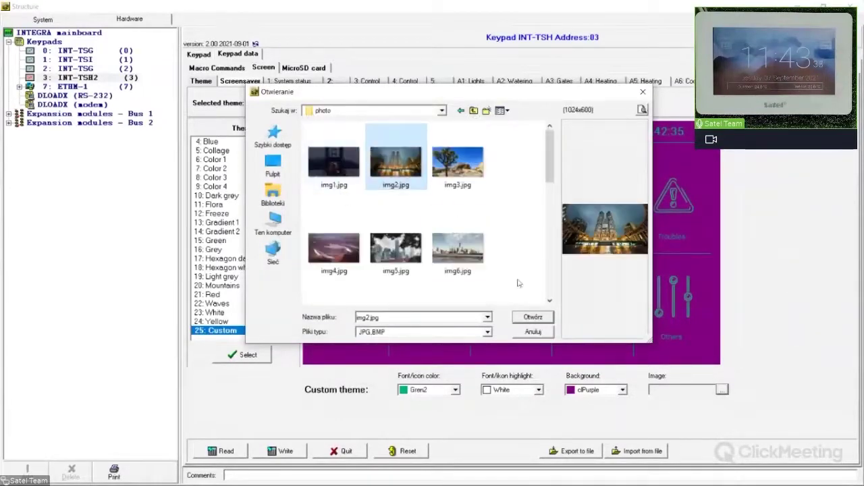
{"action": "left_click", "coordinate": [533, 317]}
{"action": "left_click", "coordinate": [674, 422]}
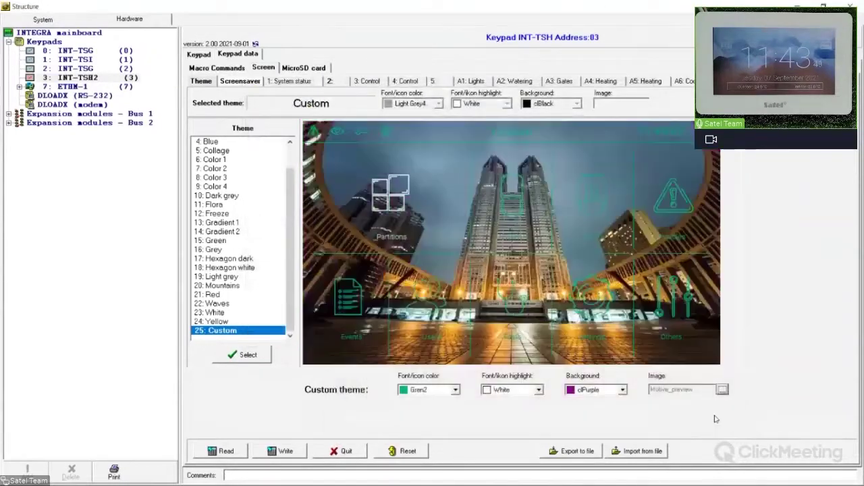
- Try Blue10 as the custom theme's font/icon color and settle on Red1
{"action": "left_click", "coordinate": [451, 391]}
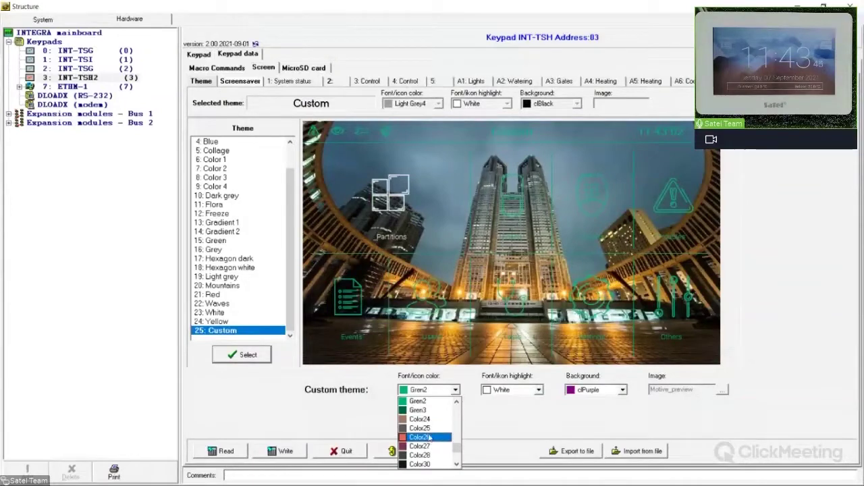
{"action": "scroll", "coordinate": [425, 432], "scroll_direction": "up", "scroll_amount": 3}
{"action": "left_click", "coordinate": [425, 411]}
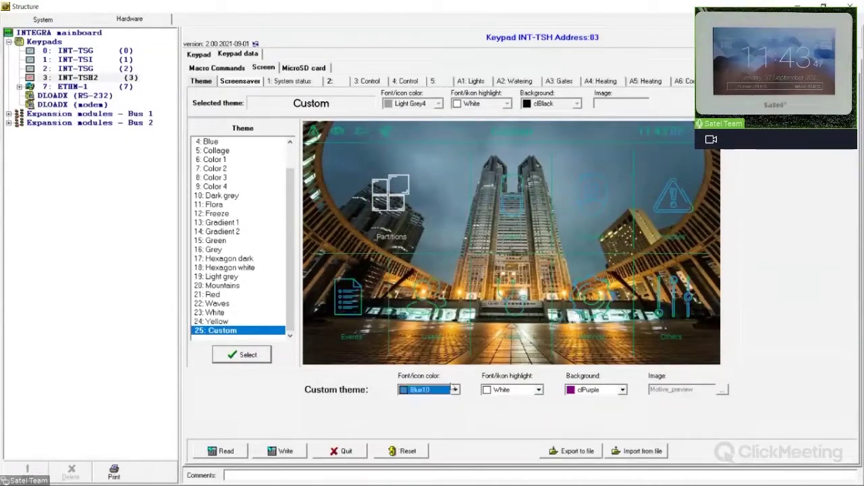
{"action": "left_click", "coordinate": [455, 391]}
{"action": "left_click", "coordinate": [419, 406]}
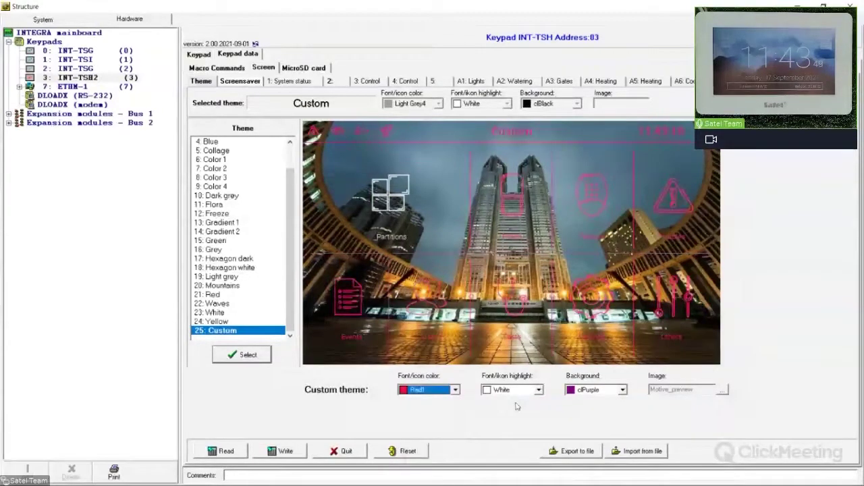
- Switch the keypad's selected screen theme from Custom back to Collage
{"action": "left_click_drag", "start_coordinate": [216, 276], "coordinate": [215, 186]}
{"action": "left_click", "coordinate": [216, 151]}
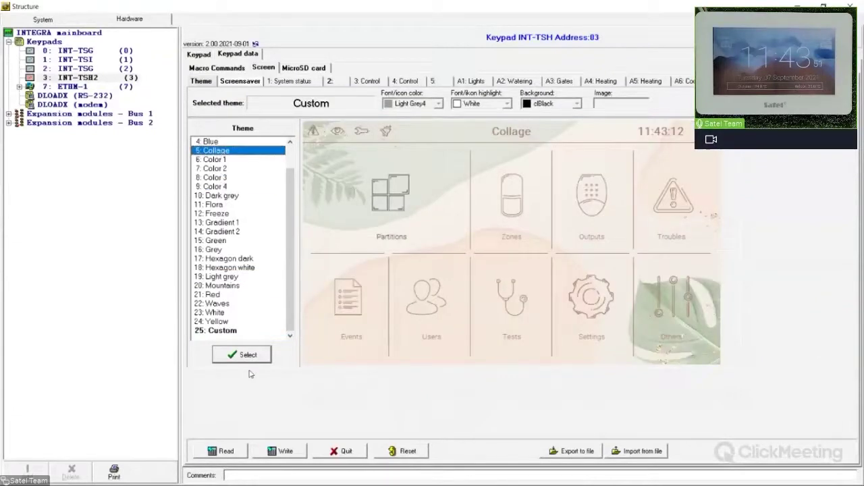
{"action": "left_click", "coordinate": [243, 355]}
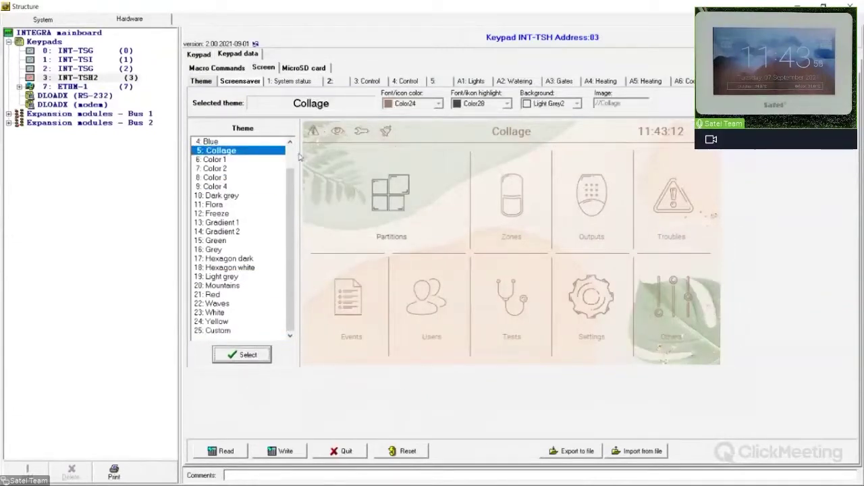
- Open the screensaver layout and examine the available element types, the output 31 icon and the "Driveway" text
{"action": "left_click", "coordinate": [240, 82]}
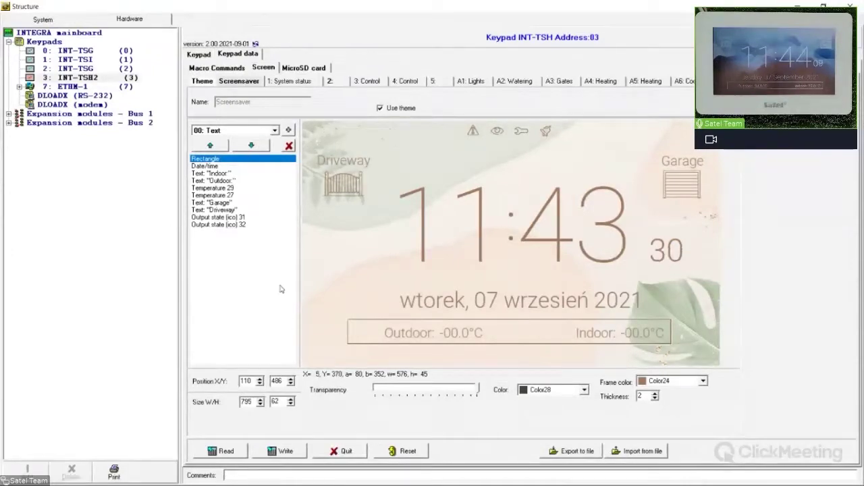
{"action": "left_click", "coordinate": [274, 131]}
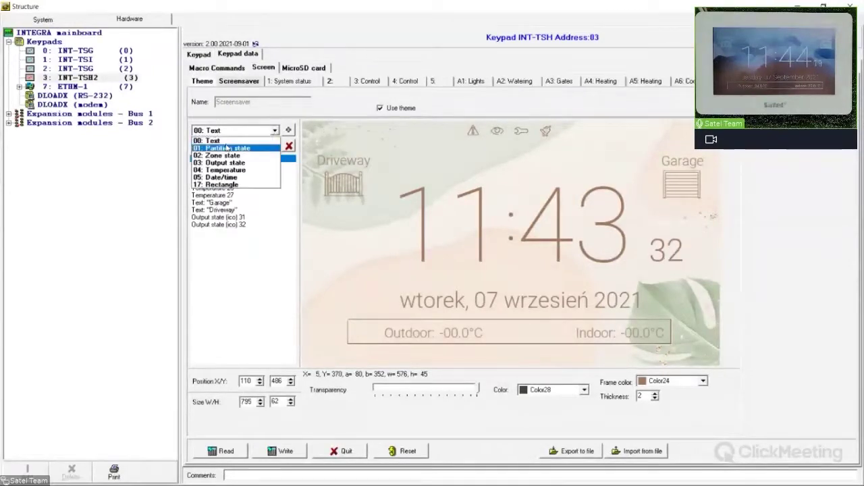
{"action": "left_click", "coordinate": [218, 216]}
{"action": "left_click", "coordinate": [217, 216]}
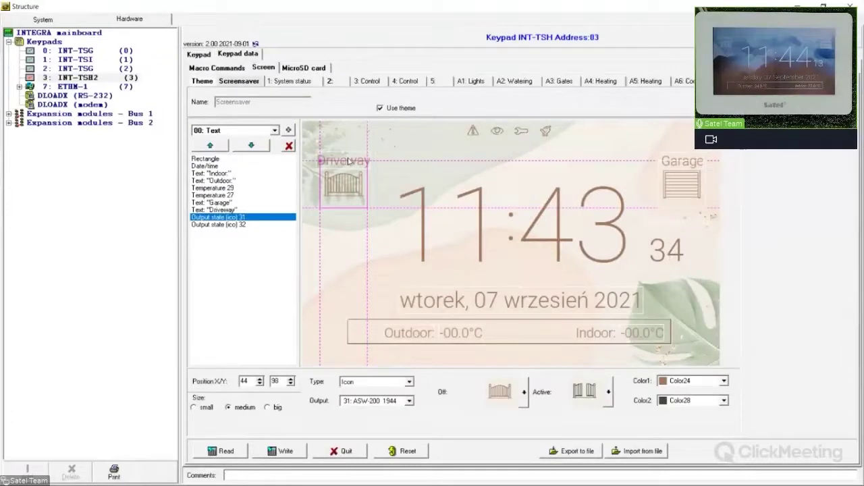
{"action": "left_click", "coordinate": [215, 210]}
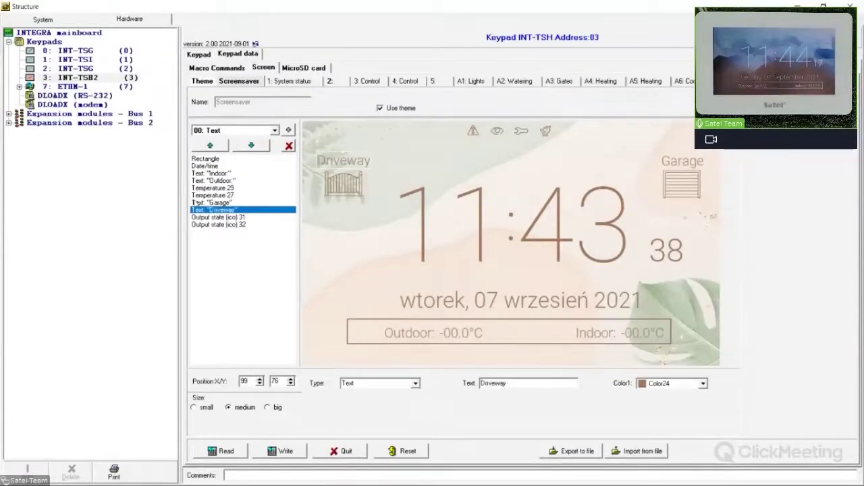
{"action": "left_click", "coordinate": [274, 130]}
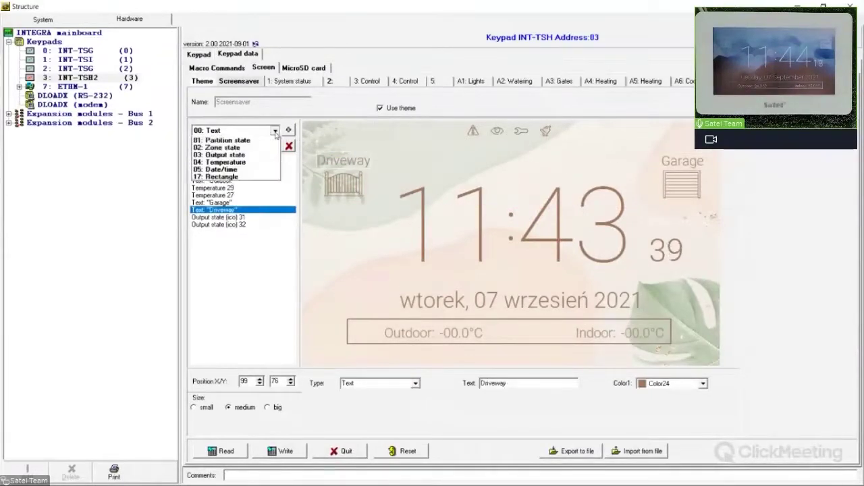
{"action": "left_click", "coordinate": [276, 356]}
- Add a Partition state element for partition 1 to the screensaver, placing it above the clock at about X 469, Y 101
{"action": "left_click", "coordinate": [275, 130]}
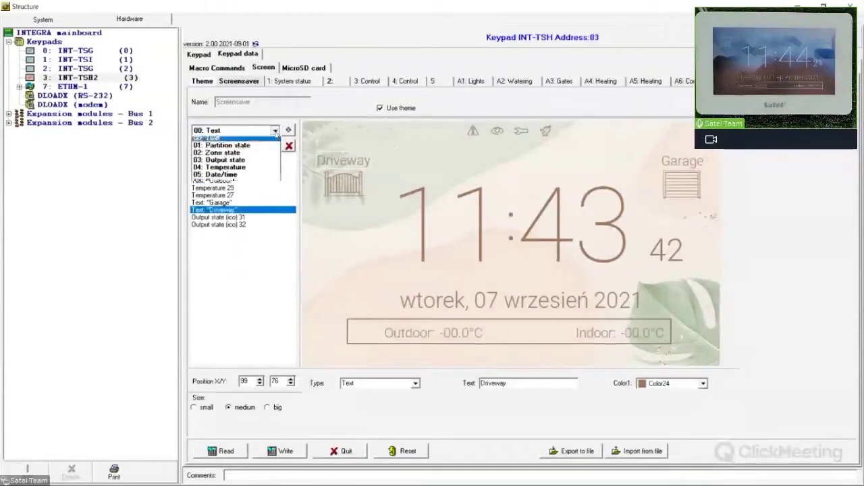
{"action": "left_click", "coordinate": [257, 146]}
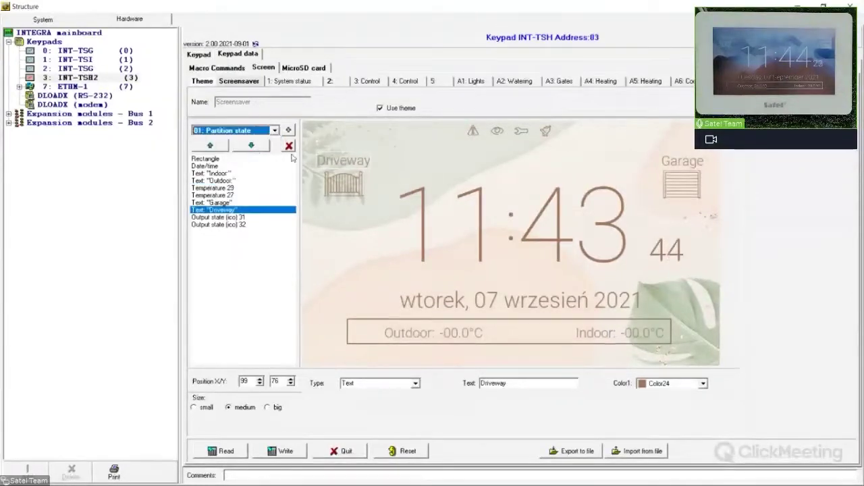
{"action": "left_click", "coordinate": [288, 129]}
{"action": "left_click", "coordinate": [471, 174]}
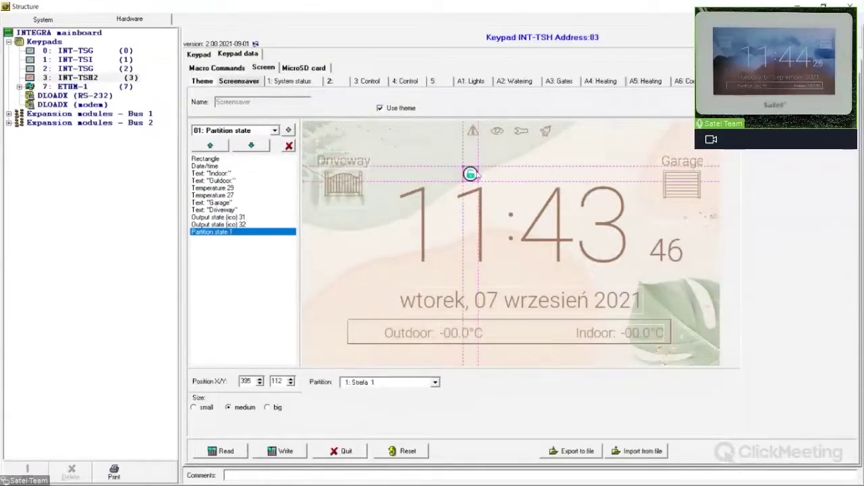
{"action": "left_click_drag", "start_coordinate": [471, 174], "coordinate": [500, 170]}
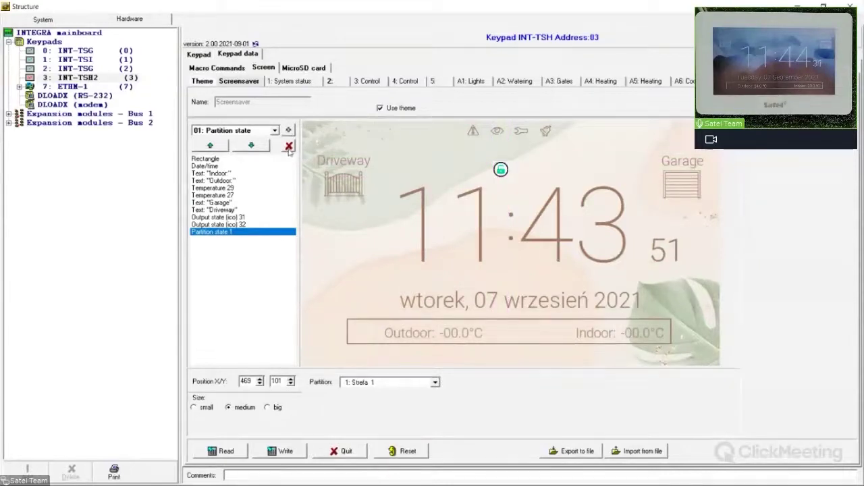
- Delete the Partition state 1 element from the screensaver and select the output 31 icon
{"action": "key", "text": "shift+Up"}
{"action": "key", "text": "Delete"}
{"action": "left_click", "coordinate": [246, 217]}
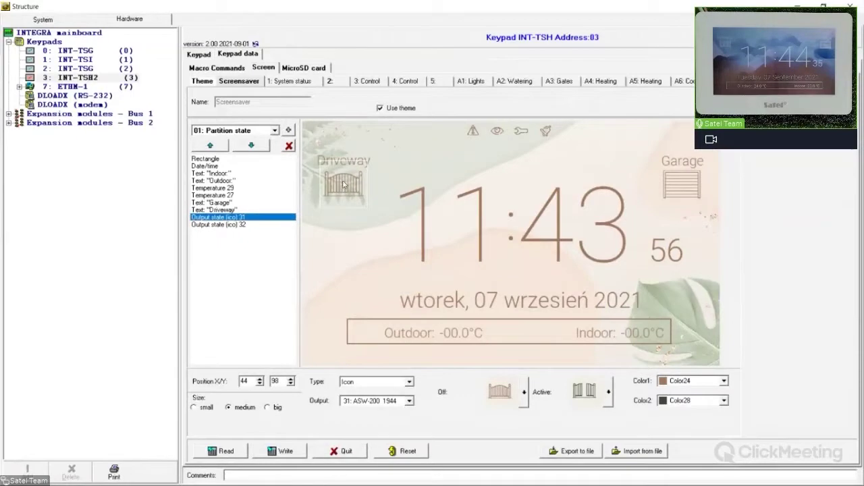
- Slightly reduce the transparency of the rectangle around the outdoor and indoor temperatures, and stop the screensaver from using the theme
{"action": "left_click", "coordinate": [208, 158]}
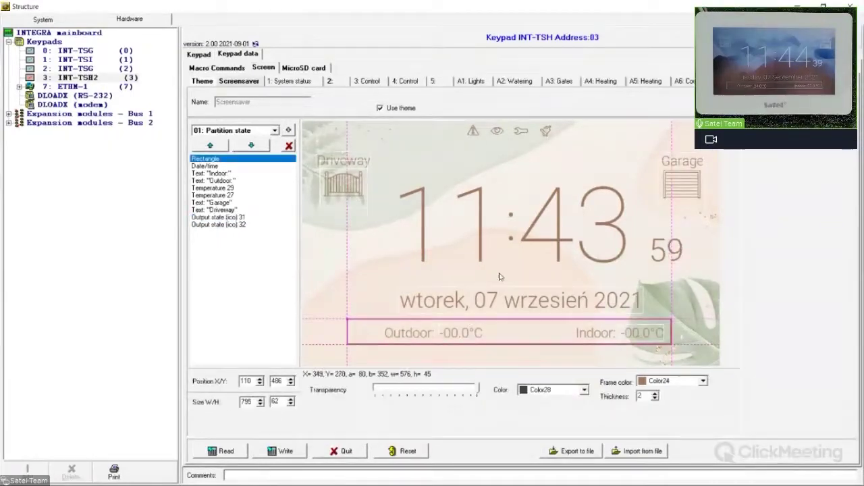
{"action": "left_click_drag", "start_coordinate": [477, 391], "coordinate": [438, 391]}
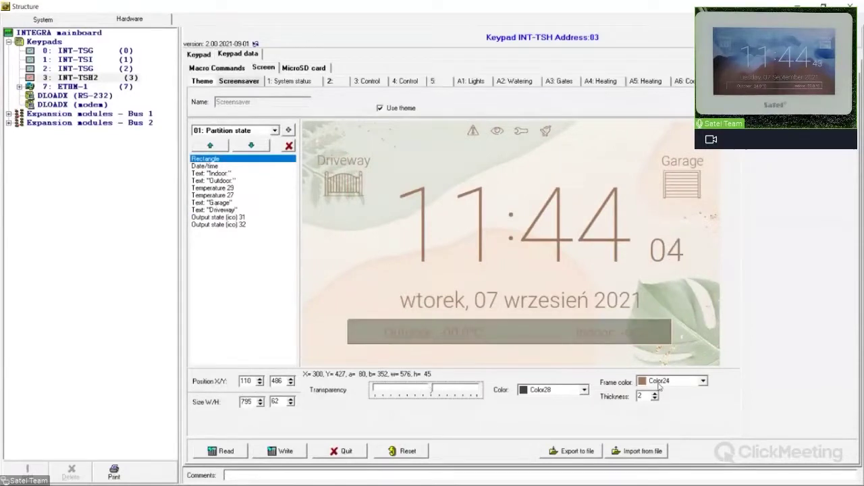
{"action": "left_click_drag", "start_coordinate": [427, 389], "coordinate": [463, 392]}
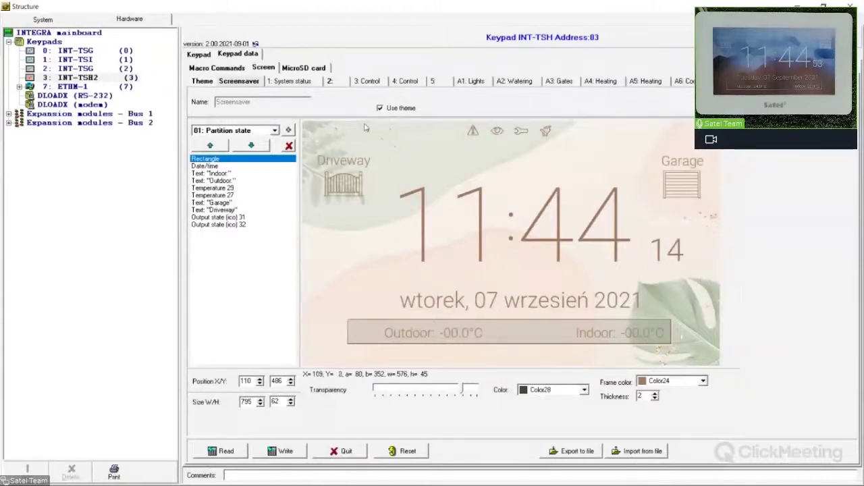
{"action": "left_click", "coordinate": [380, 108]}
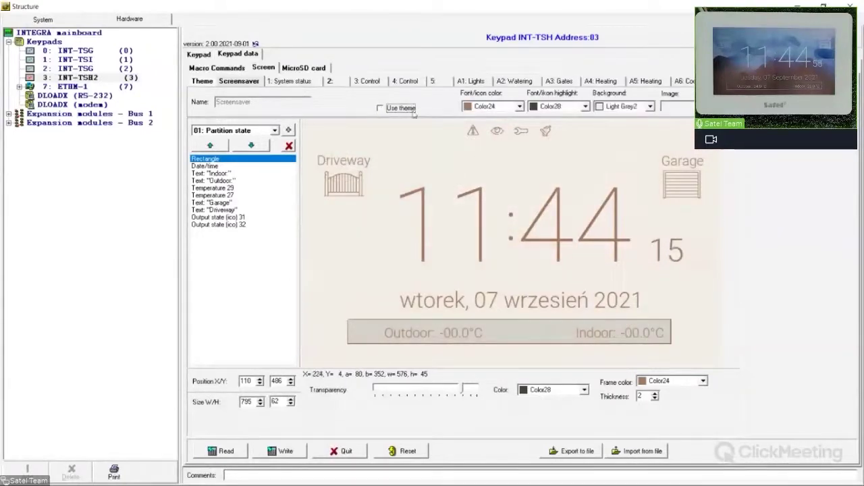
- Try a Violet1 background on the screensaver with its theme turned off
{"action": "left_click", "coordinate": [389, 108]}
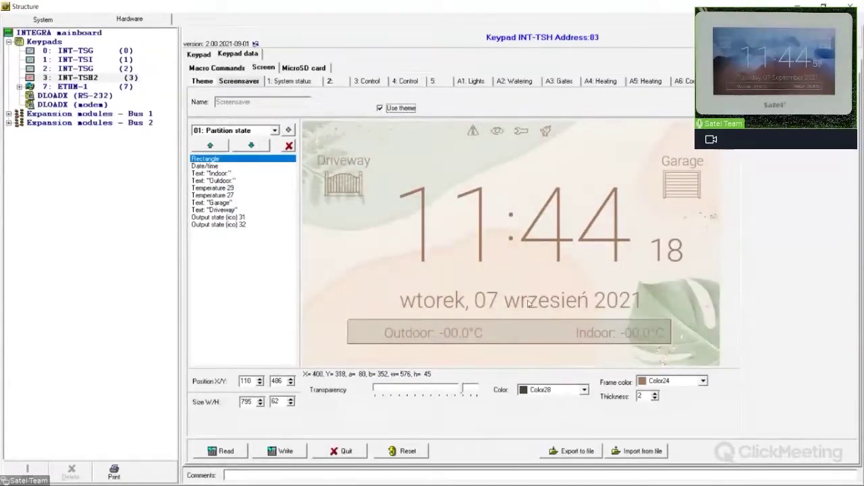
{"action": "left_click", "coordinate": [380, 109]}
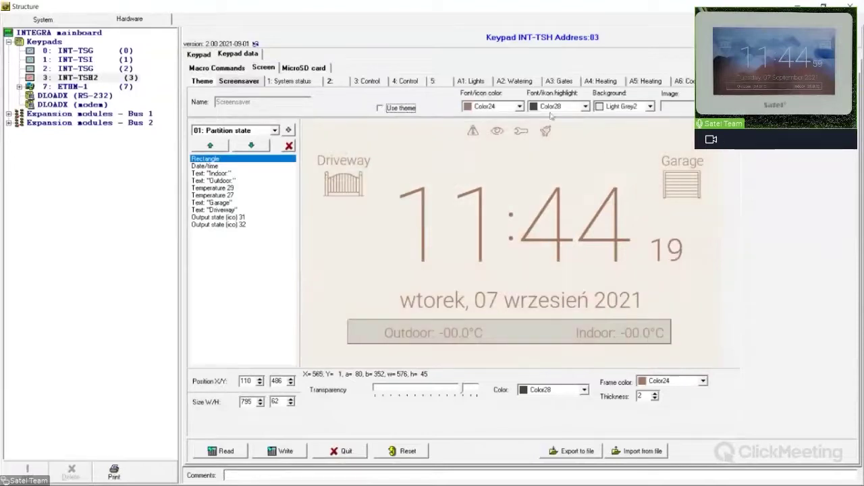
{"action": "left_click", "coordinate": [508, 108]}
{"action": "left_click", "coordinate": [557, 101]}
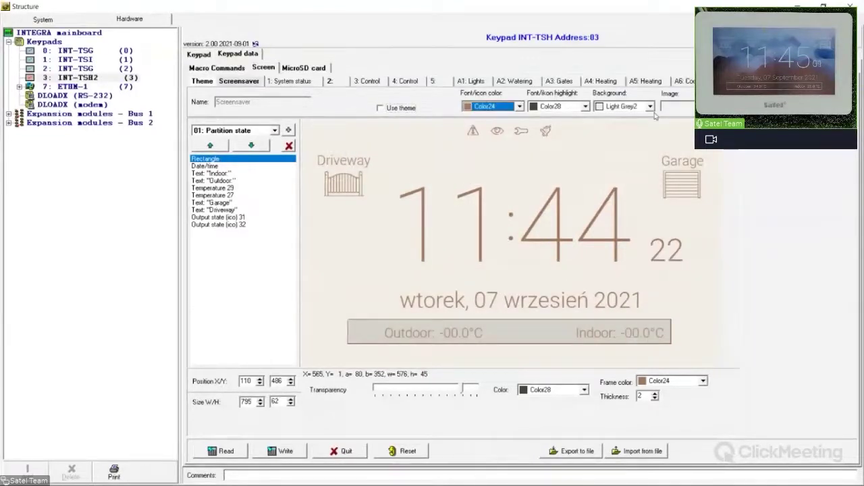
{"action": "left_click", "coordinate": [649, 107]}
{"action": "left_click", "coordinate": [647, 114]}
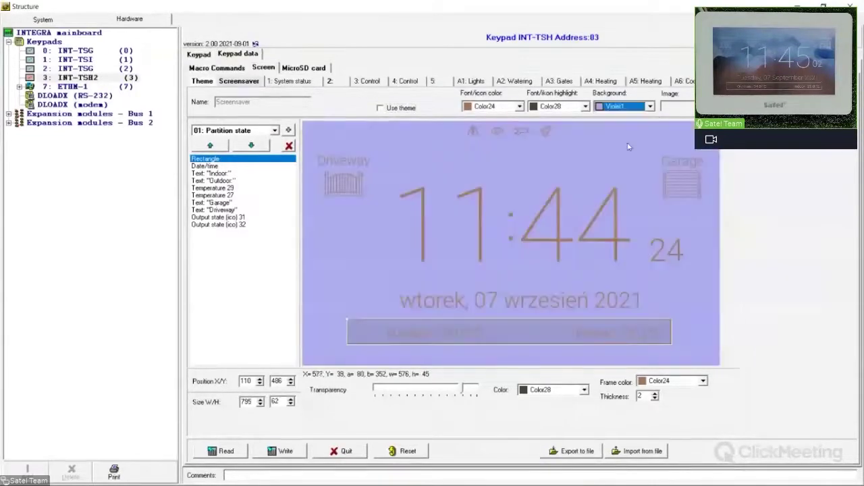
- Set the screensaver's background color to Light Grey2 and make the screensaver use the theme
{"action": "left_click", "coordinate": [649, 108]}
{"action": "scroll", "coordinate": [644, 122], "scroll_direction": "up", "scroll_amount": 1}
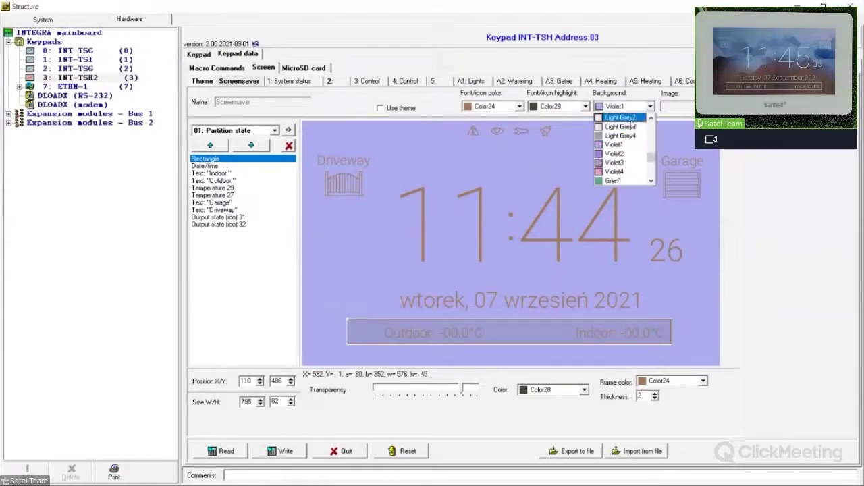
{"action": "left_click", "coordinate": [633, 127]}
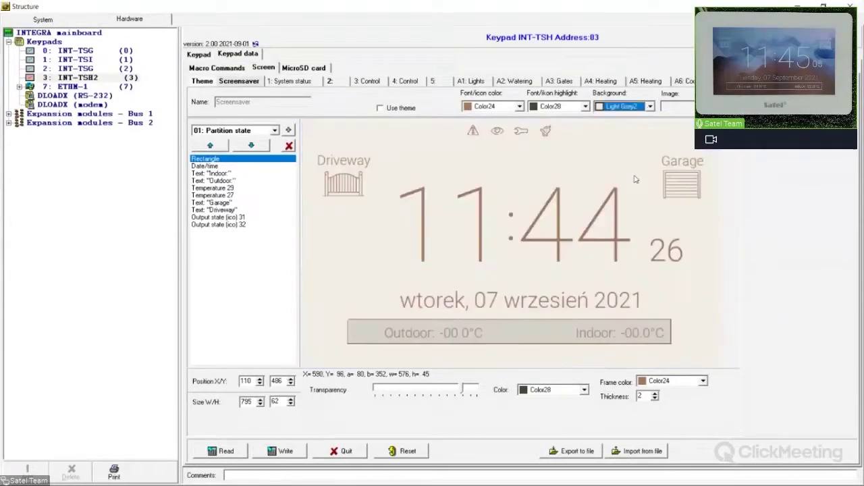
{"action": "left_click", "coordinate": [381, 108]}
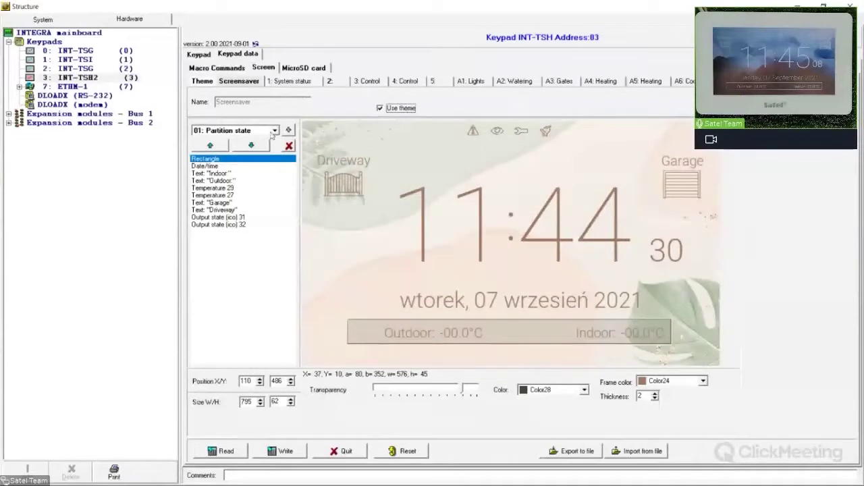
- Rename the System status screen as Webinar and make it the home screen
{"action": "left_click", "coordinate": [289, 81]}
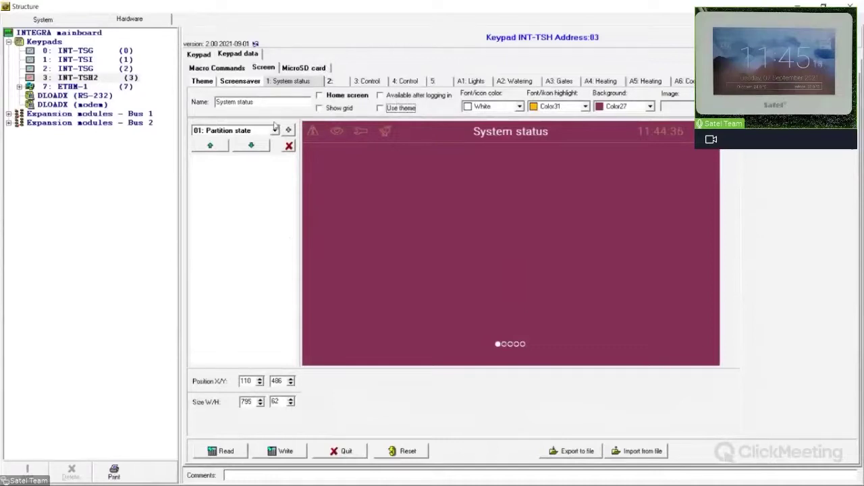
{"action": "key", "text": "Tab"}
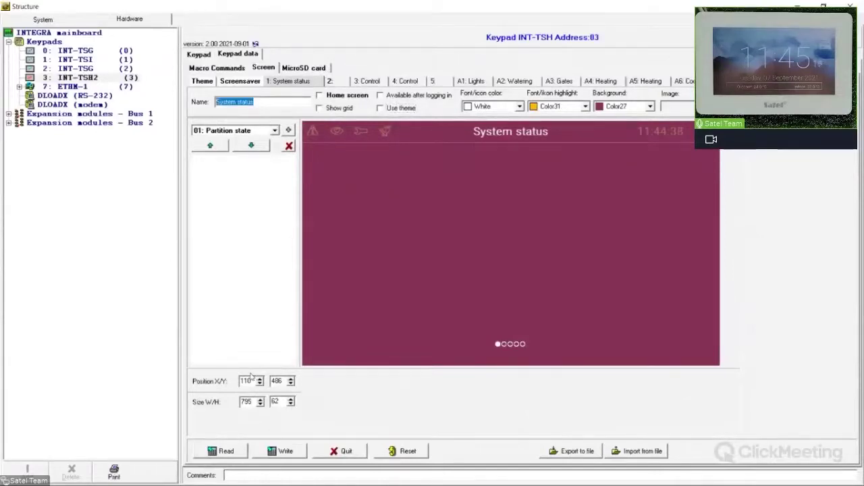
{"action": "type", "text": "Webinar"}
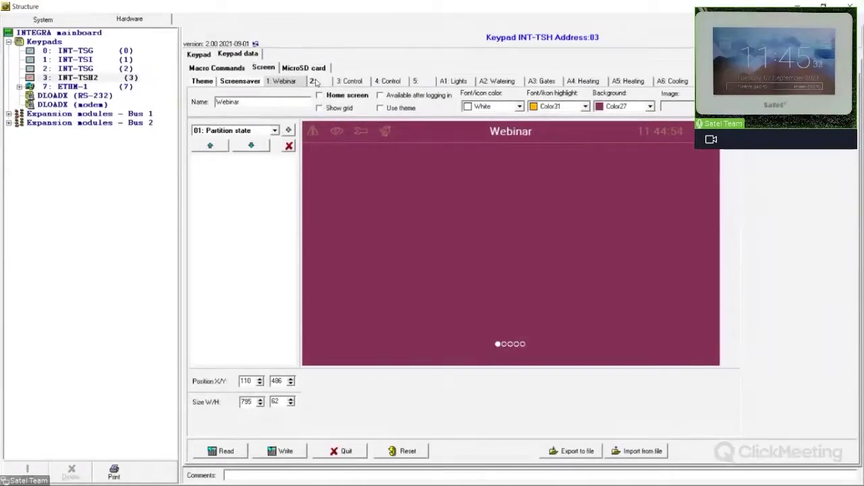
{"action": "left_click", "coordinate": [315, 81]}
{"action": "left_click", "coordinate": [279, 82]}
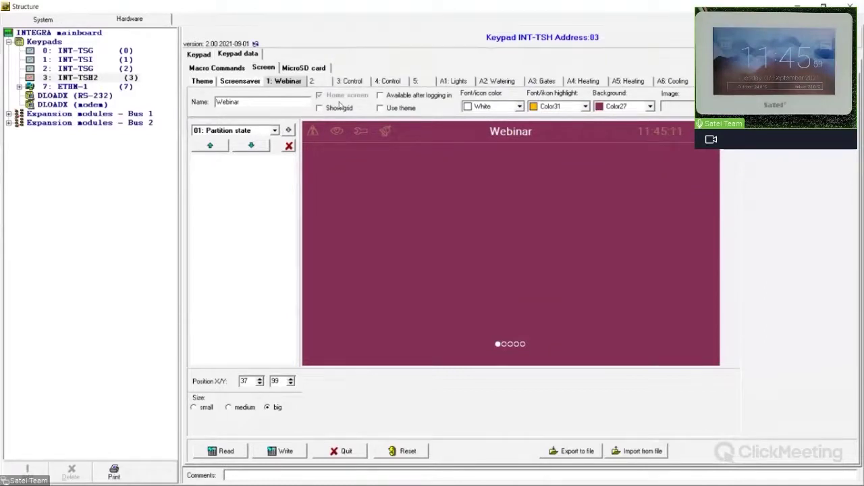
- Examine the layouts of screens 2 to 5 and return to the Webinar screen
{"action": "left_click", "coordinate": [312, 81]}
{"action": "left_click", "coordinate": [350, 81]}
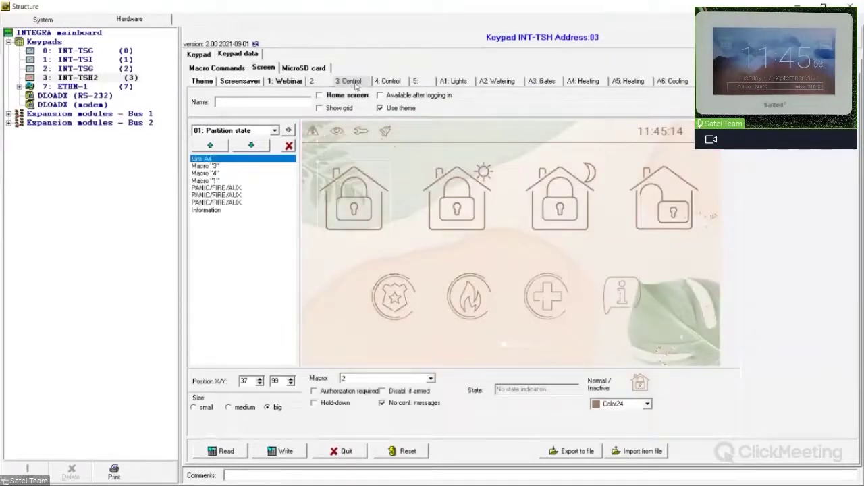
{"action": "left_click", "coordinate": [387, 82]}
{"action": "left_click", "coordinate": [415, 82]}
{"action": "left_click", "coordinate": [388, 81]}
{"action": "left_click", "coordinate": [350, 81]}
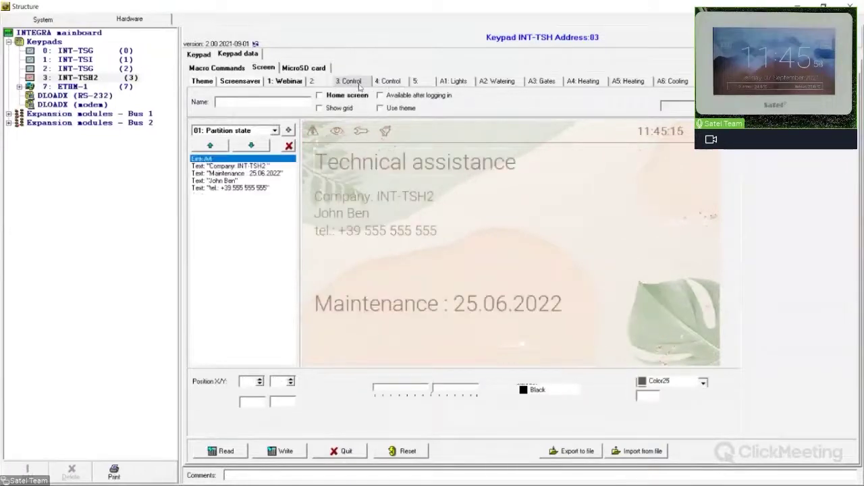
{"action": "left_click", "coordinate": [311, 81]}
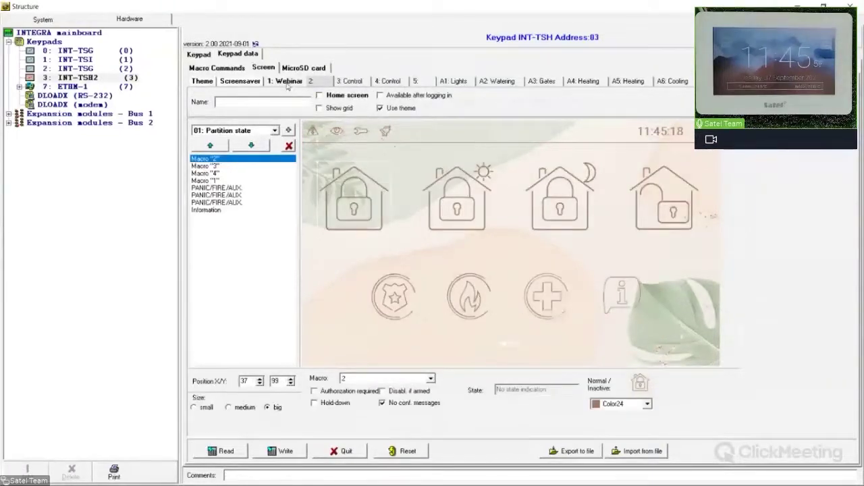
{"action": "left_click", "coordinate": [287, 83]}
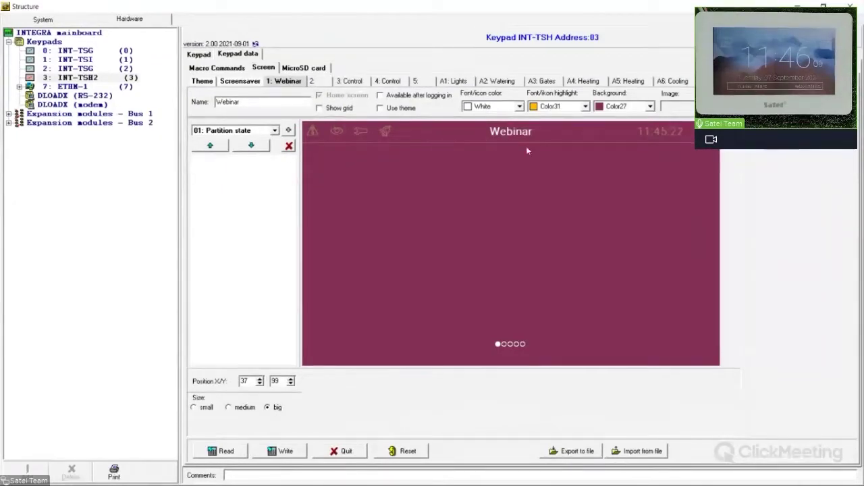
- Try the option that makes the Webinar screen available after logging in, and check its font/icon color choices
{"action": "left_click", "coordinate": [381, 96]}
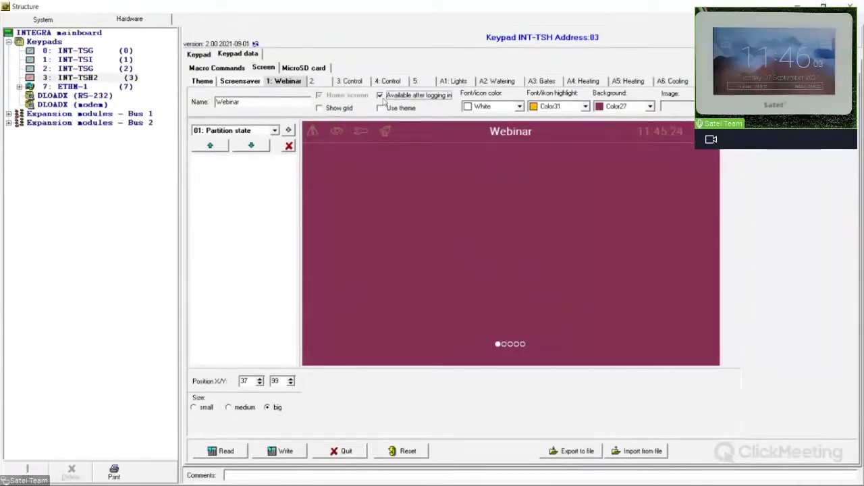
{"action": "left_click", "coordinate": [382, 97]}
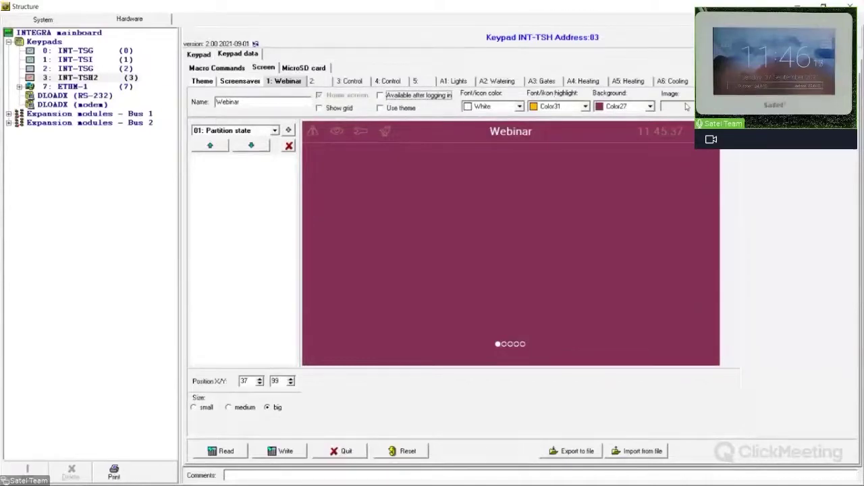
{"action": "left_click", "coordinate": [519, 106]}
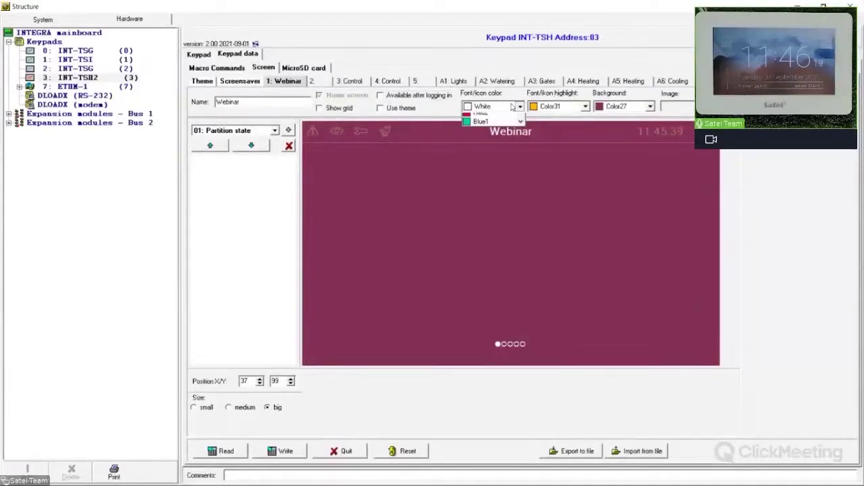
{"action": "left_click", "coordinate": [520, 106]}
- Set the Webinar screen's background to Color31 and font/icon highlight to Color38, with the layout grid shown
{"action": "left_click", "coordinate": [650, 106]}
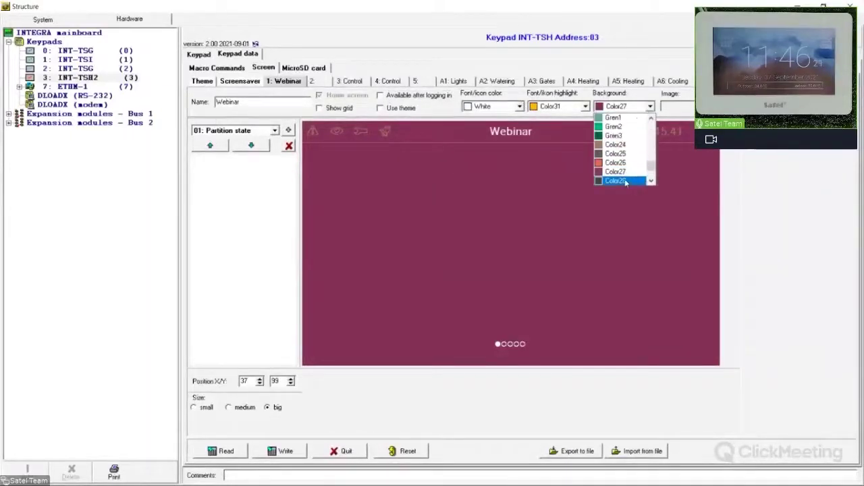
{"action": "left_click", "coordinate": [616, 171]}
{"action": "left_click", "coordinate": [554, 106]}
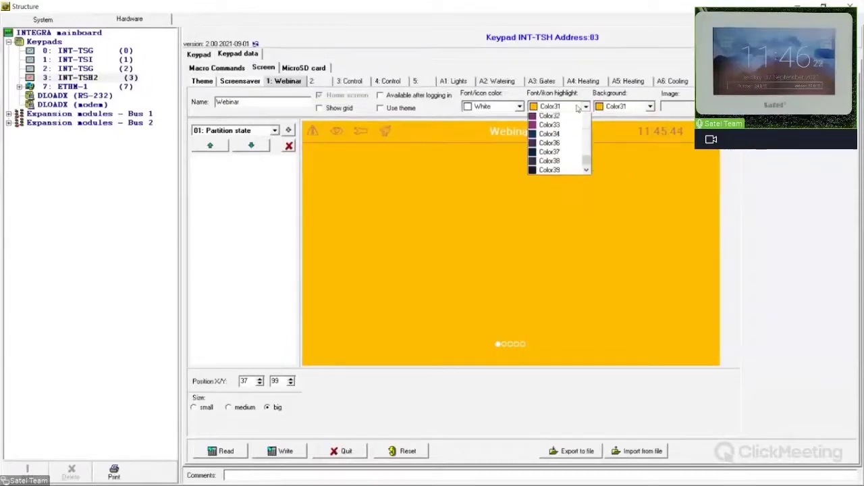
{"action": "left_click", "coordinate": [554, 163]}
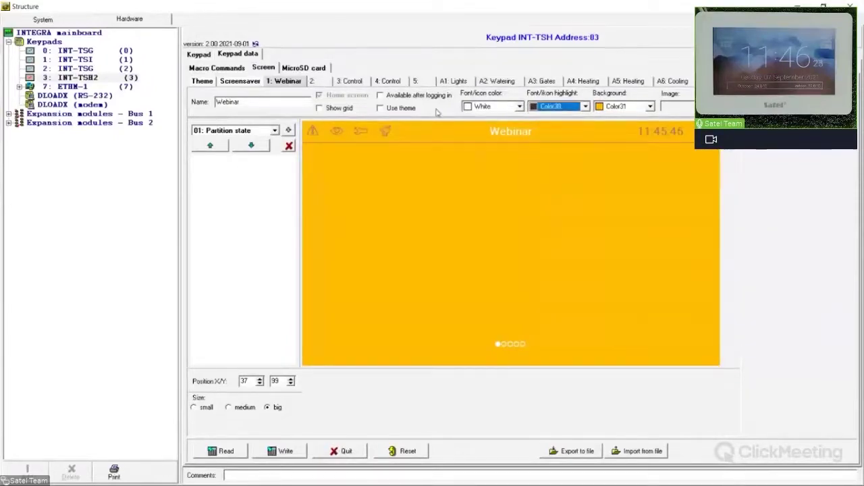
{"action": "left_click", "coordinate": [322, 109]}
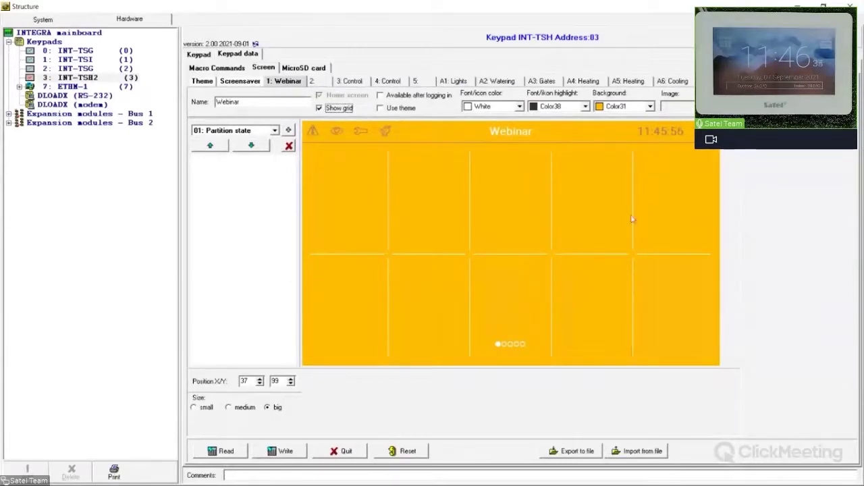
- Add three Partition state elements for partition 1 to the first cell of the Webinar screen's upper row
{"action": "left_click", "coordinate": [274, 131]}
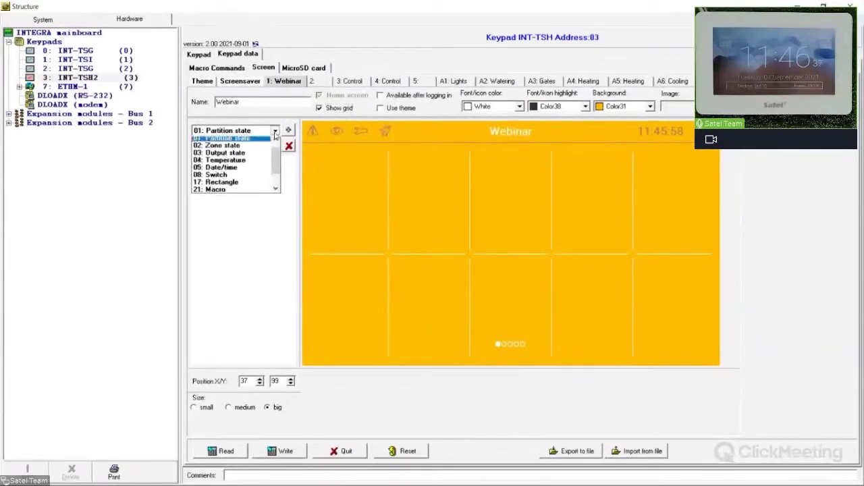
{"action": "left_click", "coordinate": [274, 130]}
{"action": "left_click", "coordinate": [289, 130]}
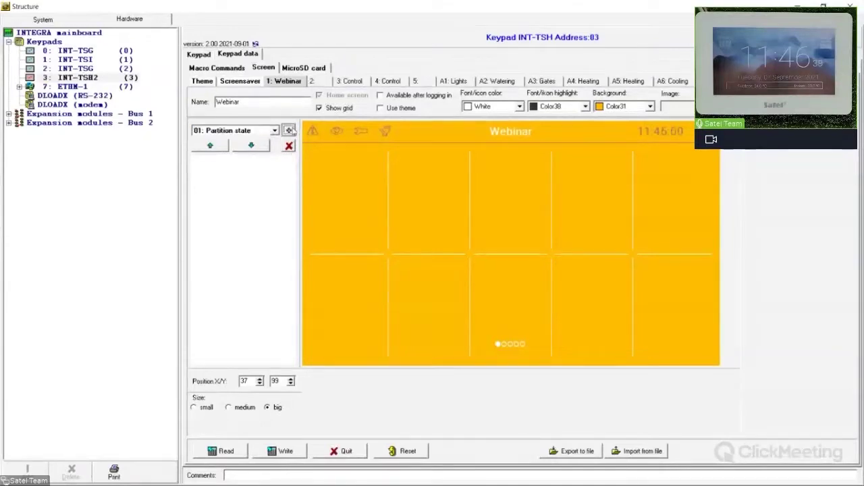
{"action": "mouse_move", "coordinate": [322, 158]}
{"action": "left_mouse_down"}
{"action": "mouse_move", "coordinate": [312, 175]}
{"action": "mouse_move", "coordinate": [363, 167]}
{"action": "mouse_move", "coordinate": [340, 200]}
{"action": "mouse_move", "coordinate": [331, 168]}
{"action": "left_mouse_up"}
{"action": "left_click", "coordinate": [289, 130]}
{"action": "left_click", "coordinate": [288, 130]}
- Add a Macro element running Test Webinar and place it in the upper row's second cell, at about X 218, Y 102
{"action": "left_click", "coordinate": [275, 130]}
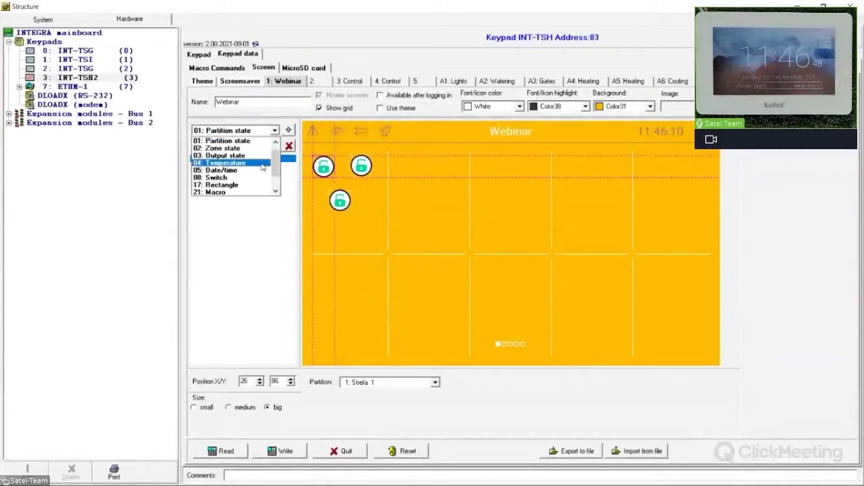
{"action": "scroll", "coordinate": [263, 169], "scroll_direction": "down", "scroll_amount": 1}
{"action": "left_click", "coordinate": [262, 170]}
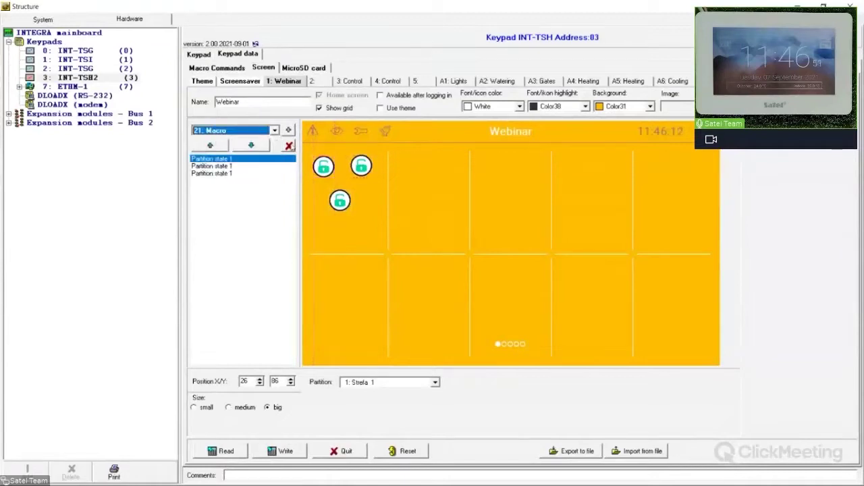
{"action": "left_click", "coordinate": [288, 130]}
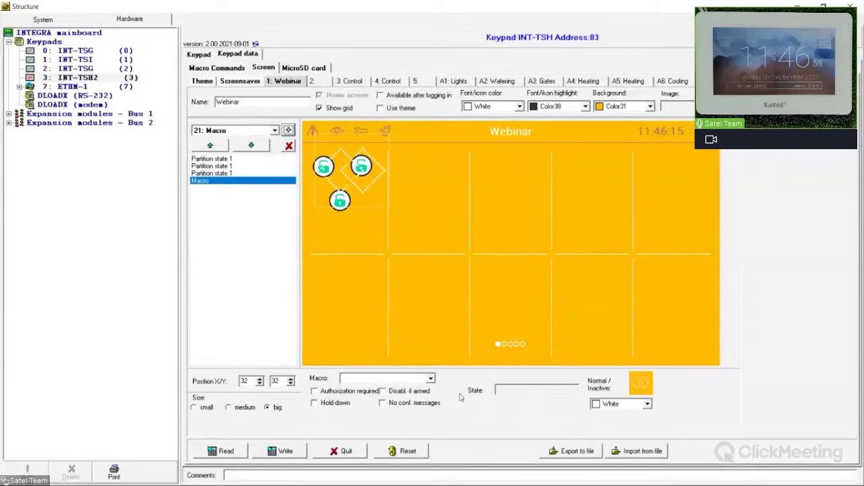
{"action": "left_click", "coordinate": [432, 381]}
{"action": "left_click_drag", "start_coordinate": [433, 403], "coordinate": [437, 437]}
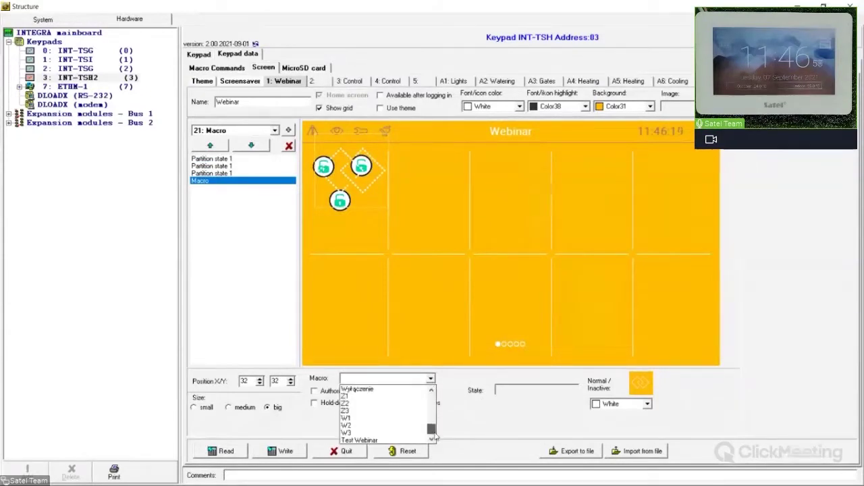
{"action": "left_click", "coordinate": [381, 439]}
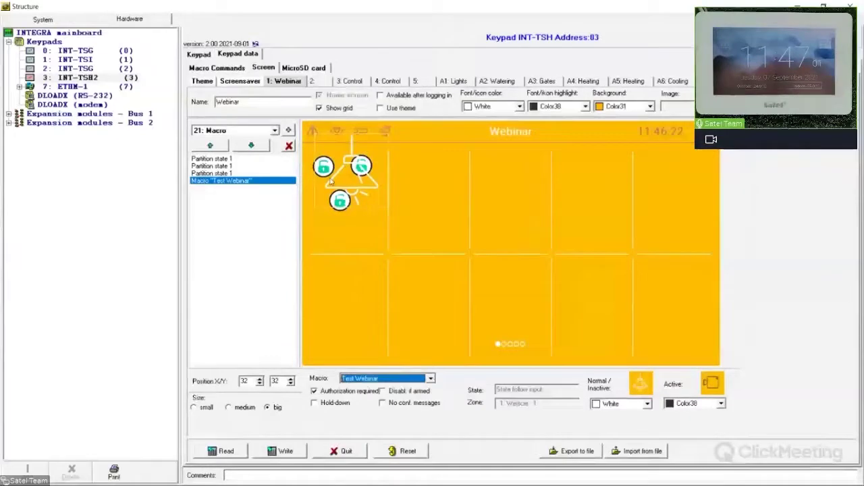
{"action": "left_click_drag", "start_coordinate": [364, 187], "coordinate": [432, 217]}
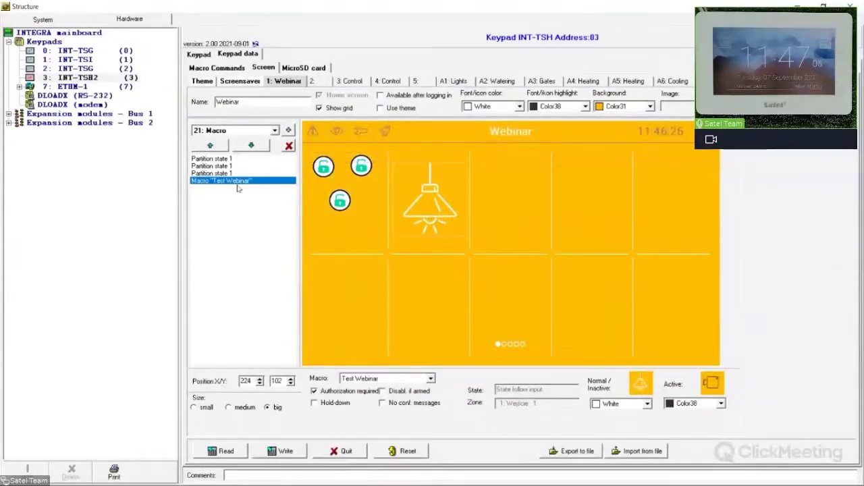
{"action": "left_click_drag", "start_coordinate": [394, 198], "coordinate": [390, 198]}
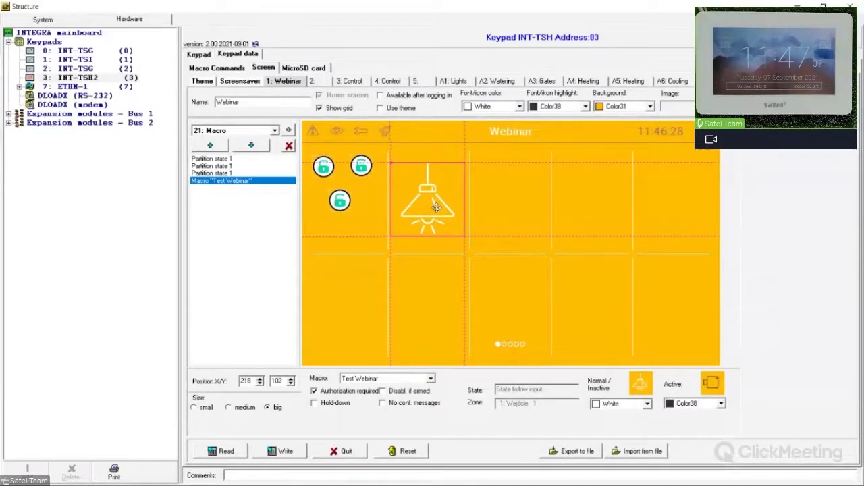
- Turn off the Authorization required option for the Test Webinar macro element and keep its size big
{"action": "left_click", "coordinate": [316, 394]}
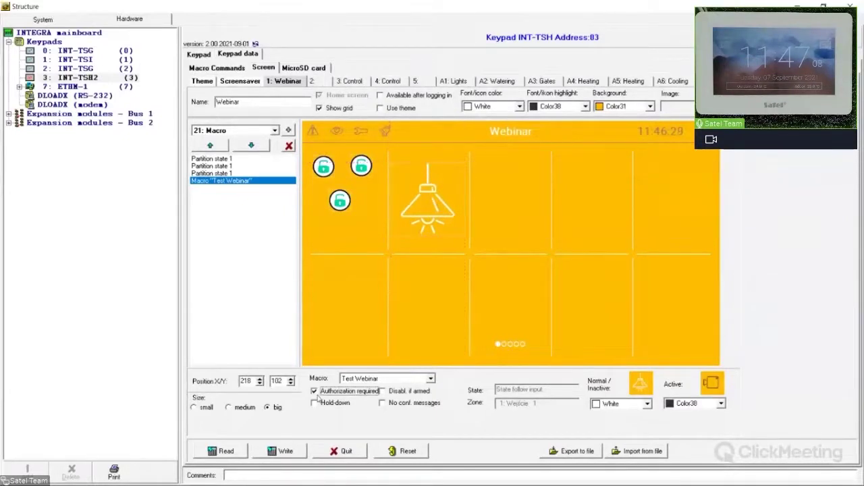
{"action": "left_click", "coordinate": [314, 393]}
{"action": "left_click", "coordinate": [383, 392]}
{"action": "left_click", "coordinate": [381, 404]}
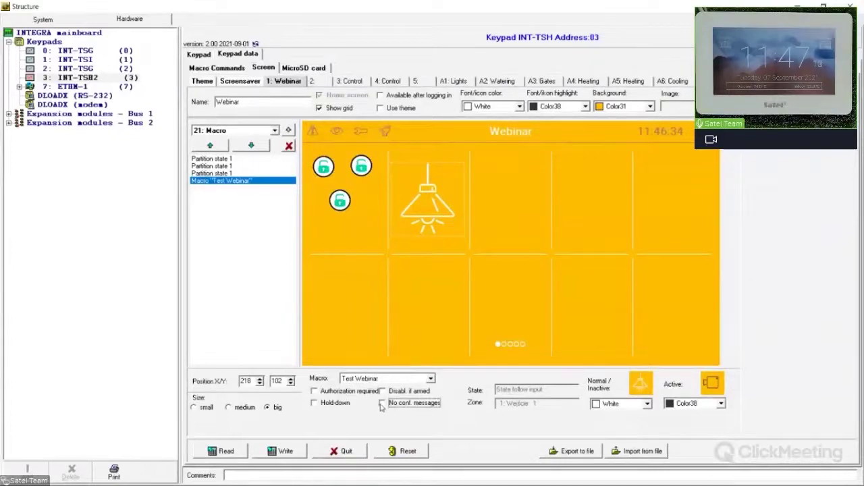
{"action": "left_click", "coordinate": [314, 404]}
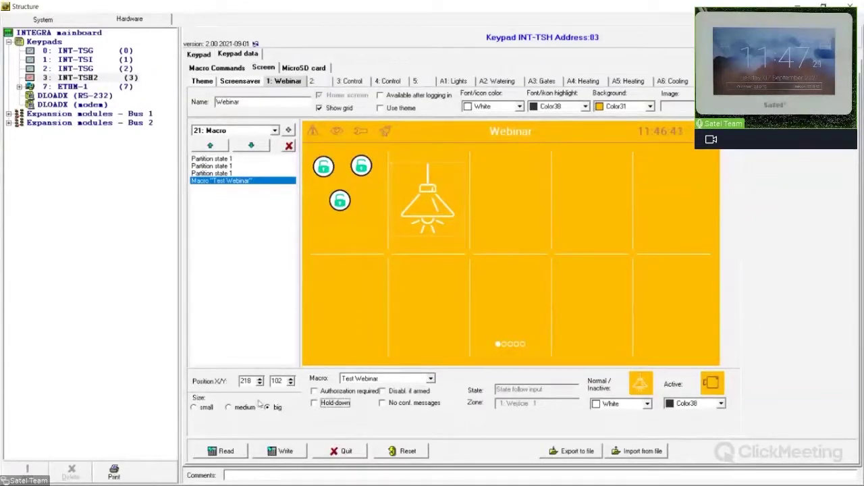
{"action": "left_click", "coordinate": [230, 409]}
{"action": "left_click", "coordinate": [276, 410]}
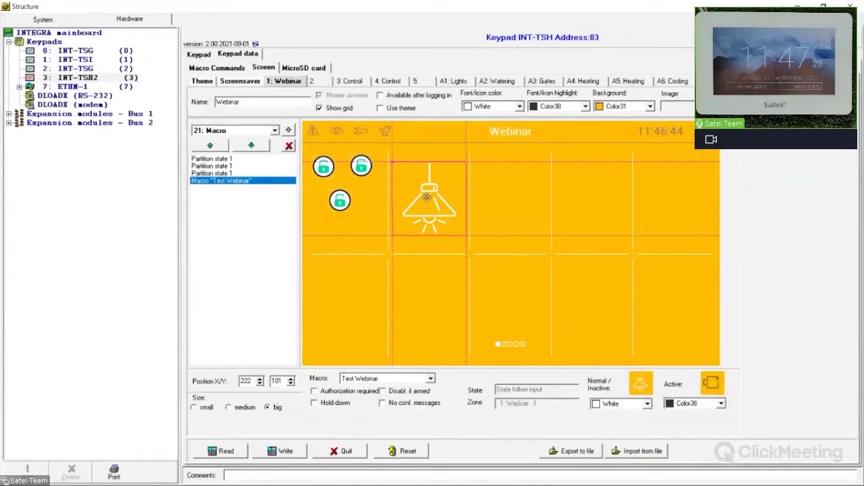
- Try Money Green as the Test Webinar macro's inactive icon color, restore White, and keep Color38 for the active icon
{"action": "left_click", "coordinate": [647, 404]}
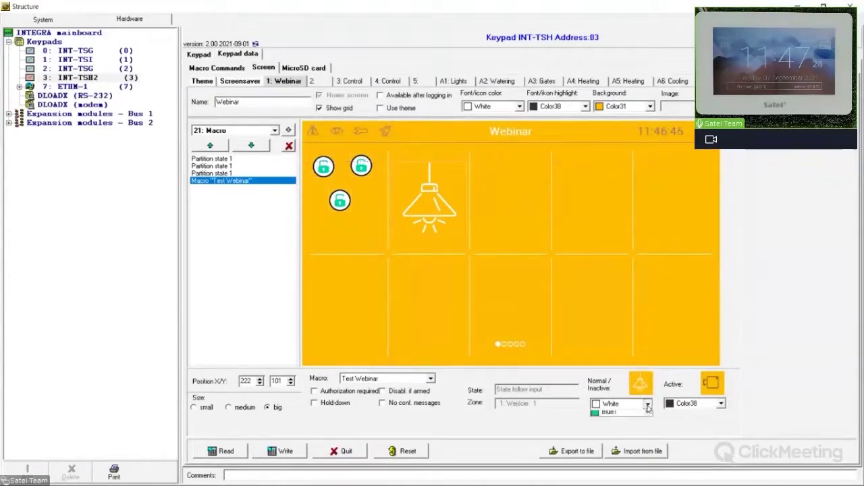
{"action": "left_click", "coordinate": [639, 425]}
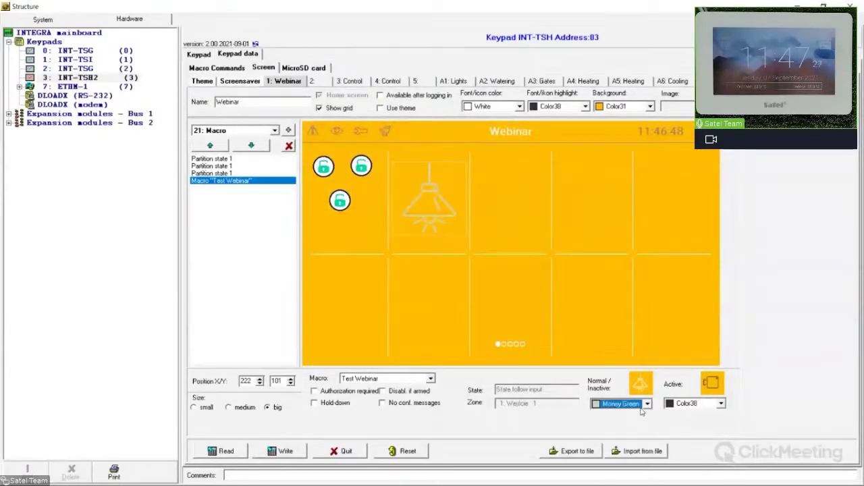
{"action": "left_click", "coordinate": [646, 403]}
{"action": "left_click", "coordinate": [650, 440]}
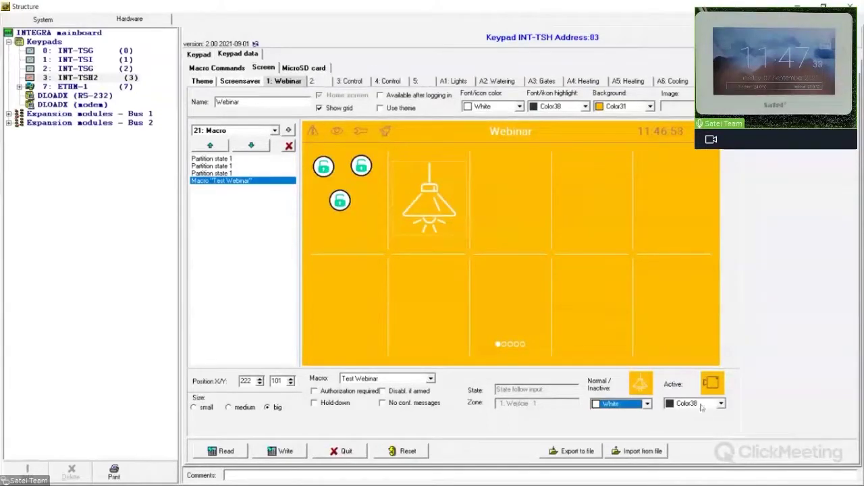
{"action": "left_click", "coordinate": [714, 403]}
{"action": "left_click", "coordinate": [625, 429]}
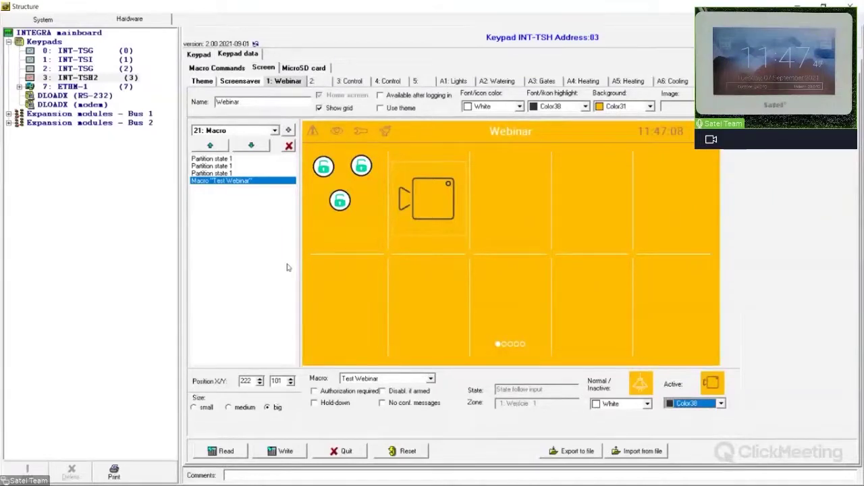
- Add a Link element to the Webinar screen and place it in the upper row's third cell, at about X 425, Y 102
{"action": "left_click", "coordinate": [275, 131]}
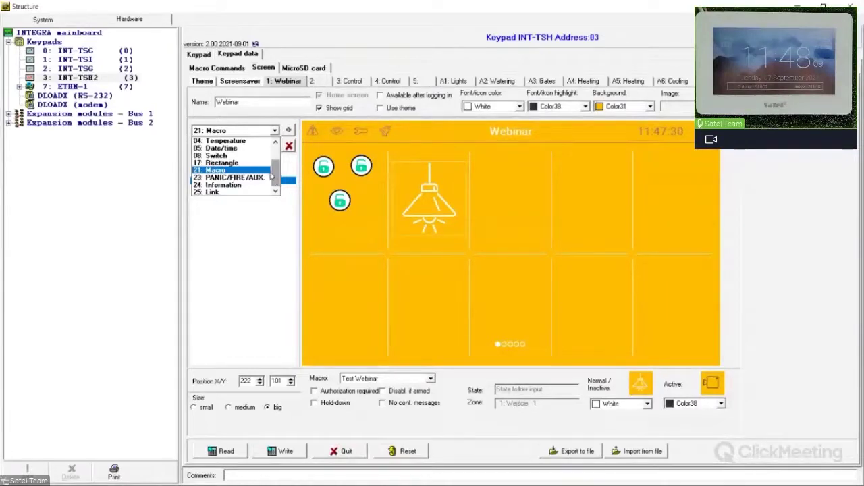
{"action": "left_click", "coordinate": [239, 193]}
{"action": "left_click", "coordinate": [289, 130]}
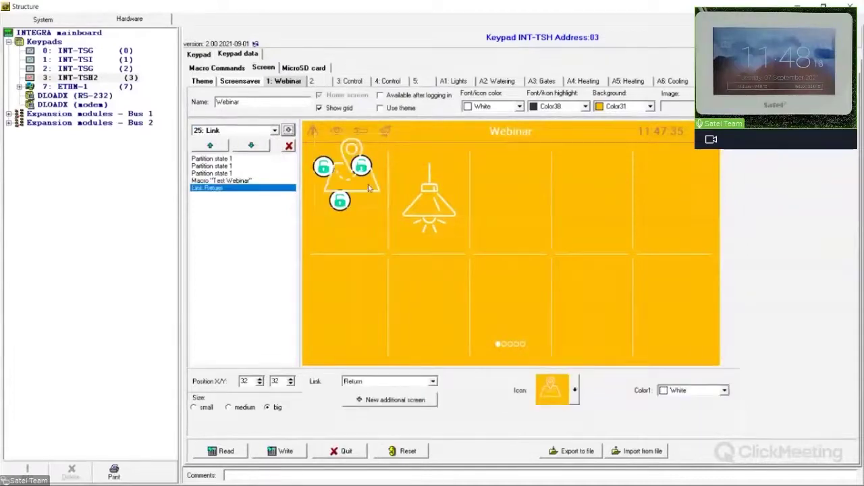
{"action": "left_click_drag", "start_coordinate": [368, 184], "coordinate": [521, 216]}
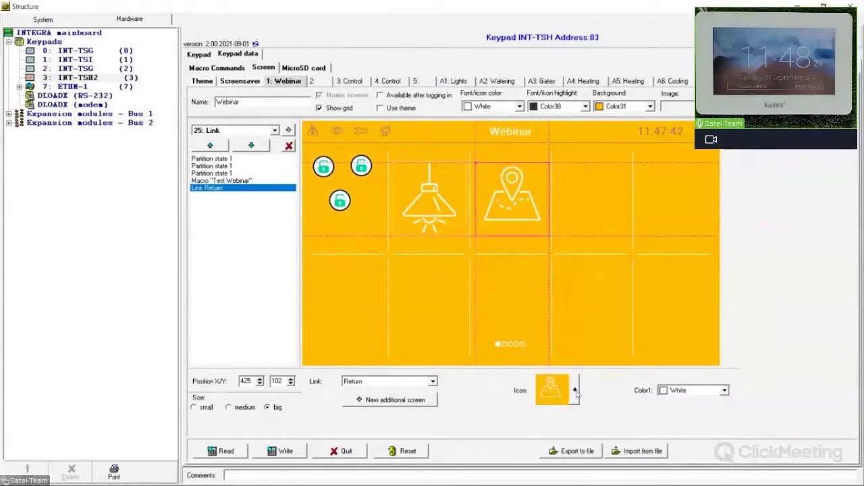
- Check the available link destinations and set the Link element's target to A5: Heating
{"action": "left_click", "coordinate": [433, 381]}
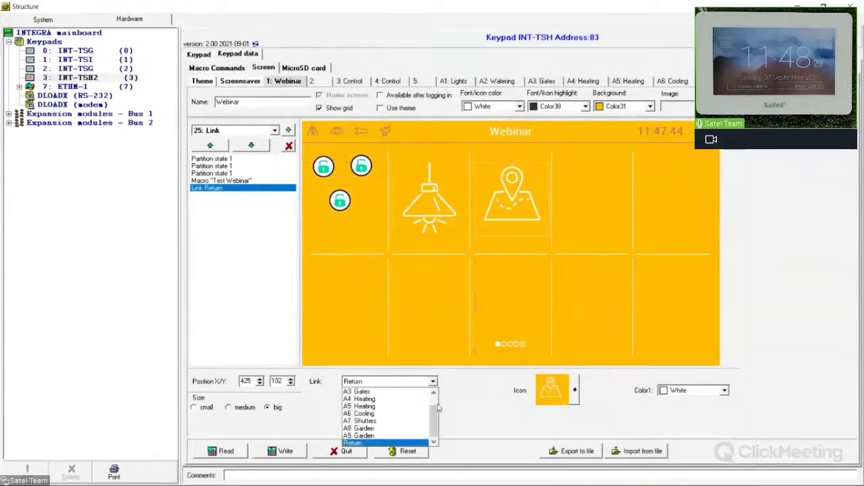
{"action": "scroll", "coordinate": [438, 403], "scroll_direction": "up", "scroll_amount": 1}
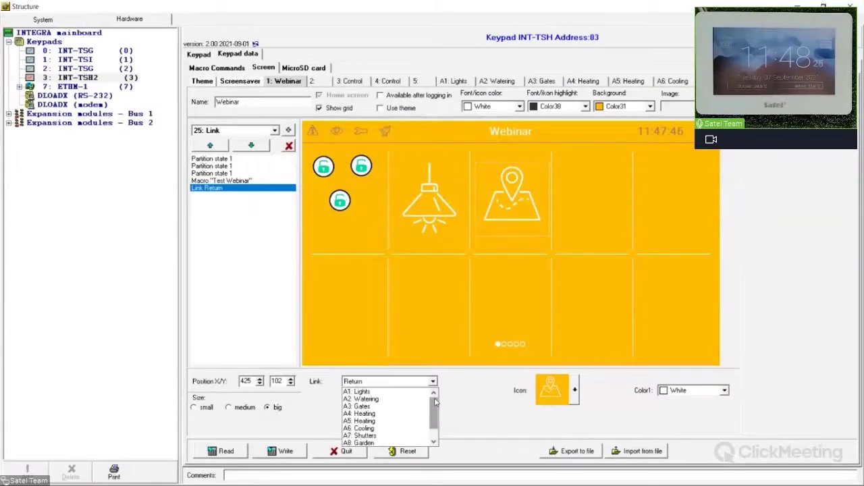
{"action": "scroll", "coordinate": [434, 411], "scroll_direction": "down", "scroll_amount": 2}
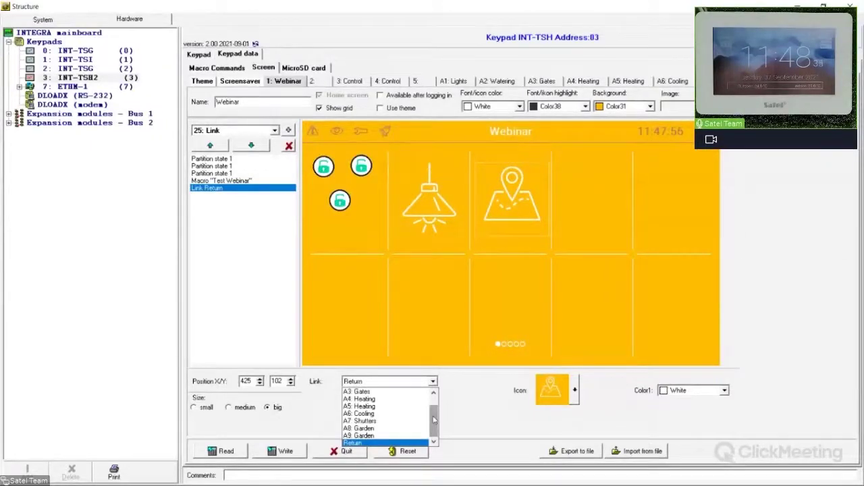
{"action": "left_click", "coordinate": [578, 218]}
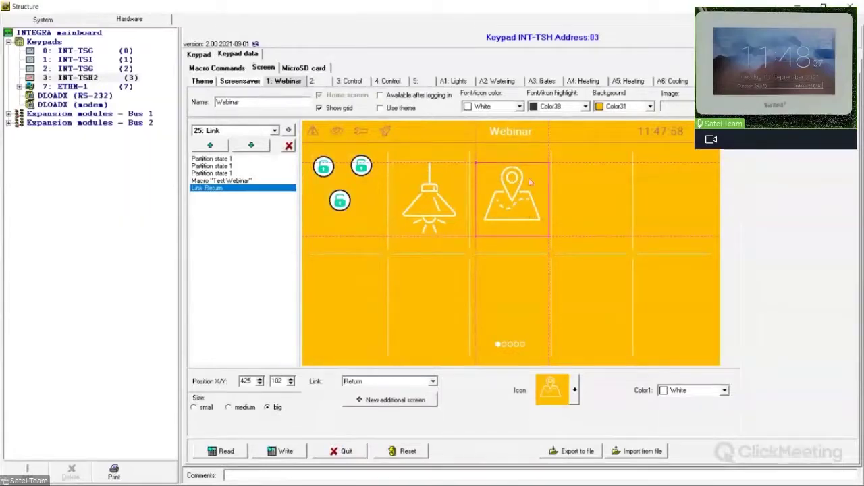
{"action": "left_click", "coordinate": [433, 381]}
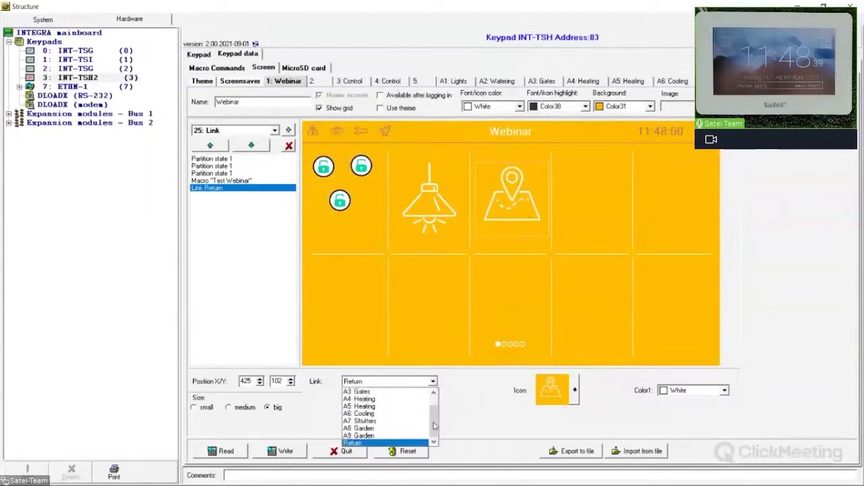
{"action": "scroll", "coordinate": [435, 425], "scroll_direction": "up", "scroll_amount": 2}
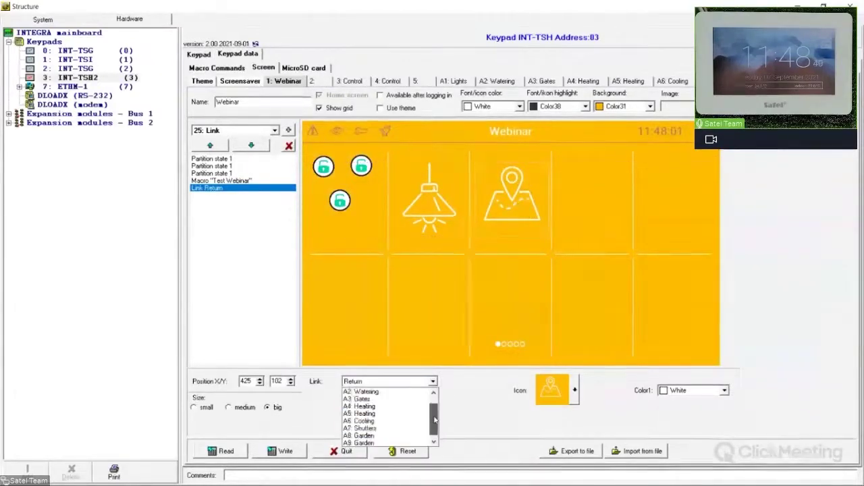
{"action": "left_click", "coordinate": [386, 422]}
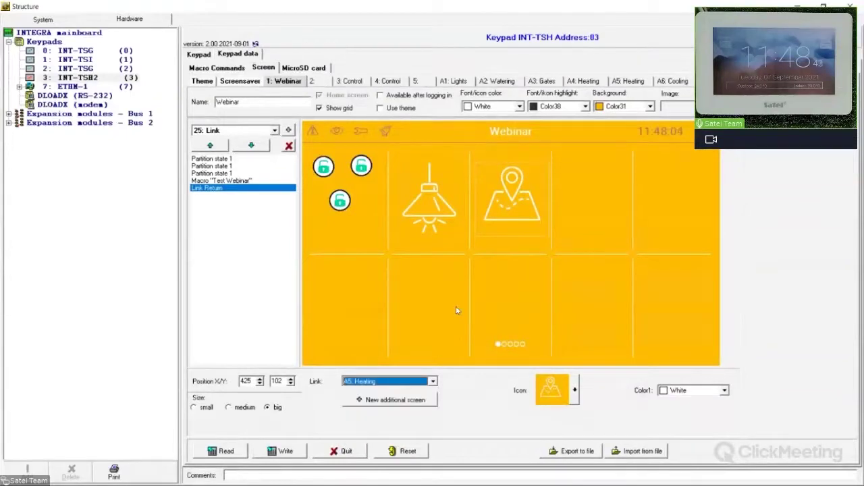
- Create a new additional screen as the link's target and add a Text element to that new screen
{"action": "left_click", "coordinate": [398, 402]}
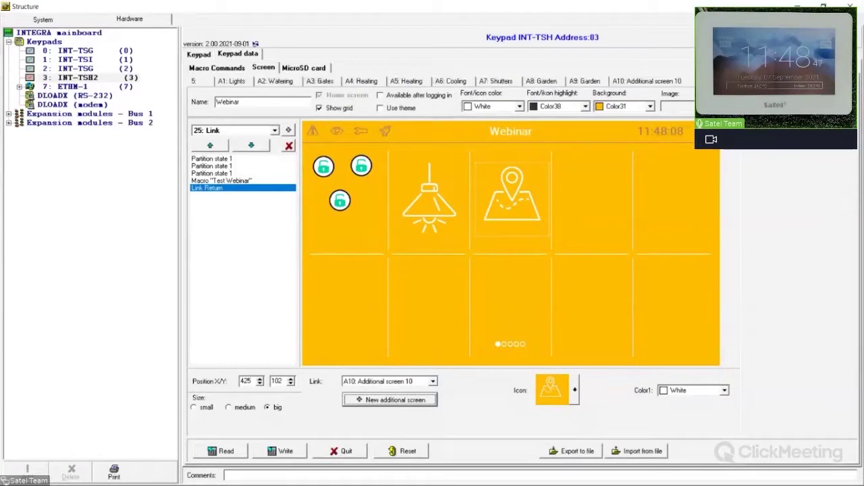
{"action": "left_click", "coordinate": [616, 82]}
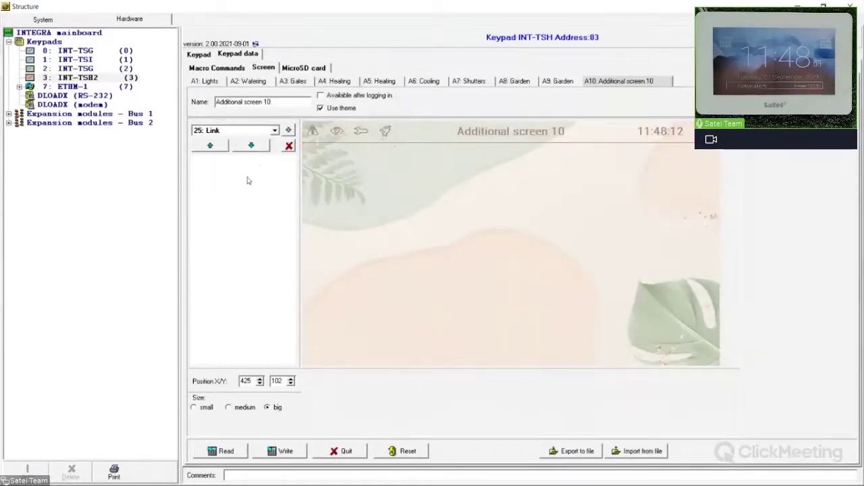
{"action": "left_click", "coordinate": [274, 130]}
{"action": "scroll", "coordinate": [229, 183], "scroll_direction": "up", "scroll_amount": 2}
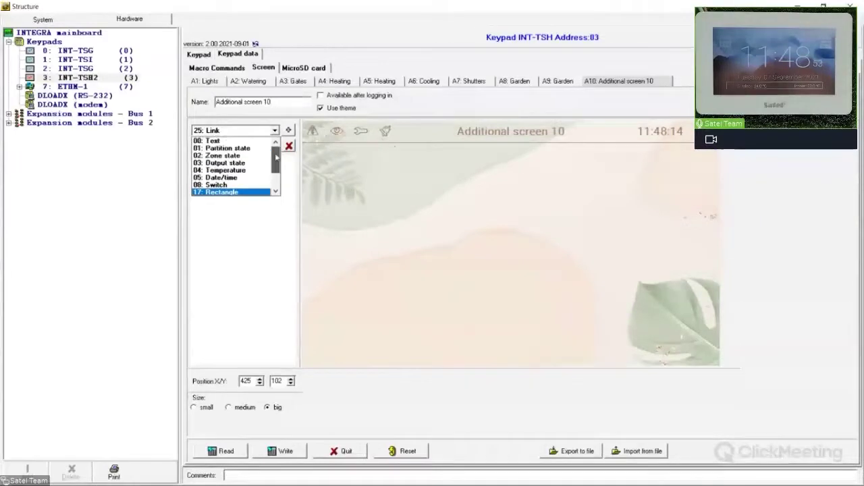
{"action": "left_click", "coordinate": [223, 140]}
{"action": "left_click", "coordinate": [287, 130]}
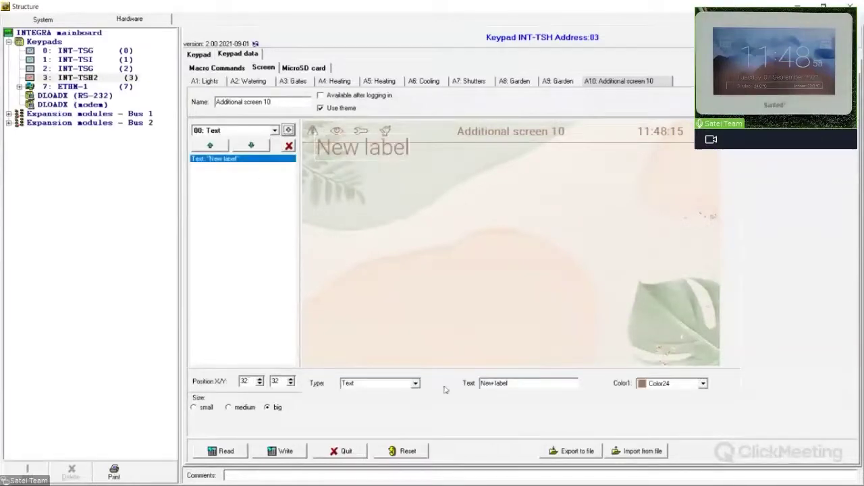
- Set the text element to HELLO WORLD and move it near the screen's middle, at about X 295, Y 253
{"action": "type", "text": "HELL W"}
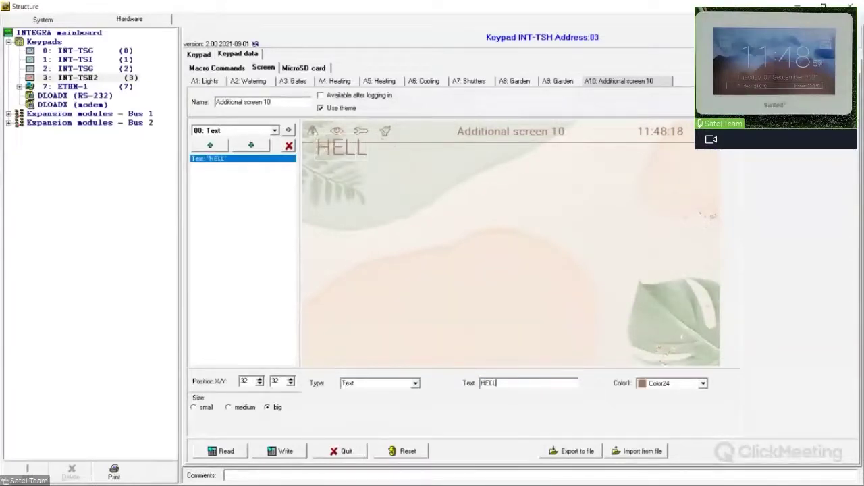
{"action": "key", "text": "BackSpace"}
{"action": "key", "text": "BackSpace"}
{"action": "type", "text": "O WORLD"}
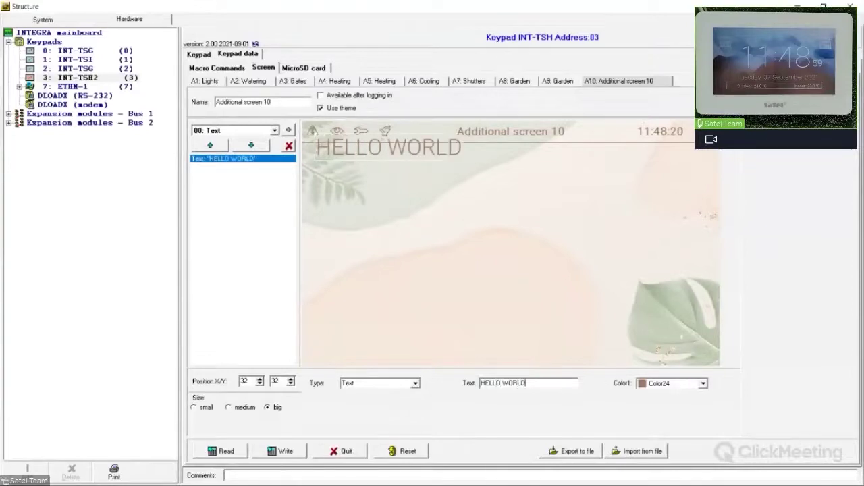
{"action": "left_click_drag", "start_coordinate": [542, 225], "coordinate": [500, 234]}
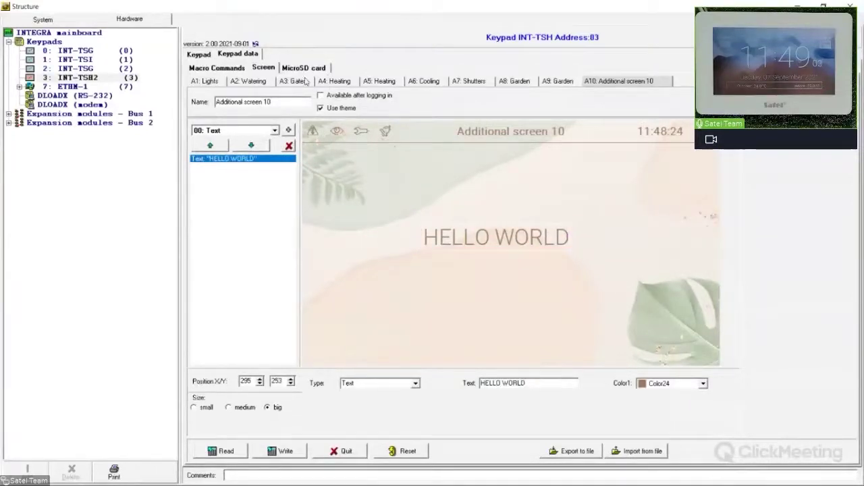
- Return to the Webinar screen and delete its Test Webinar macro element
{"action": "scroll", "coordinate": [260, 81], "scroll_direction": "up", "scroll_amount": 1}
{"action": "scroll", "coordinate": [368, 81], "scroll_direction": "up", "scroll_amount": 6}
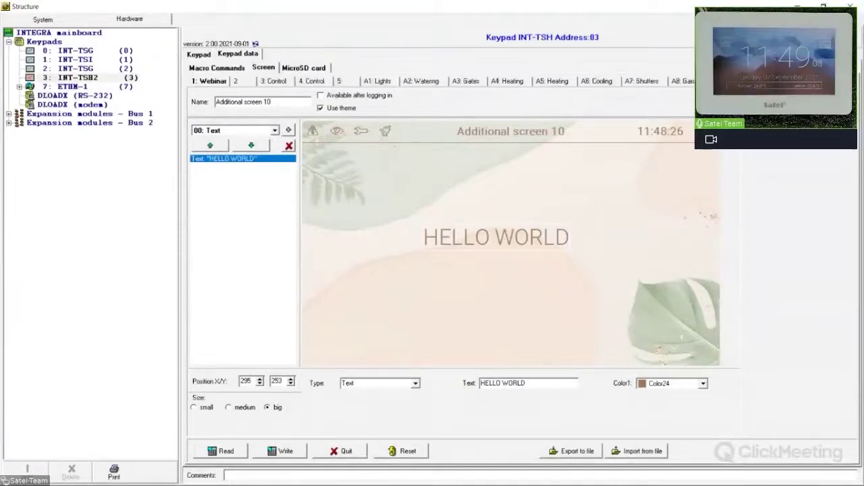
{"action": "left_click", "coordinate": [284, 81]}
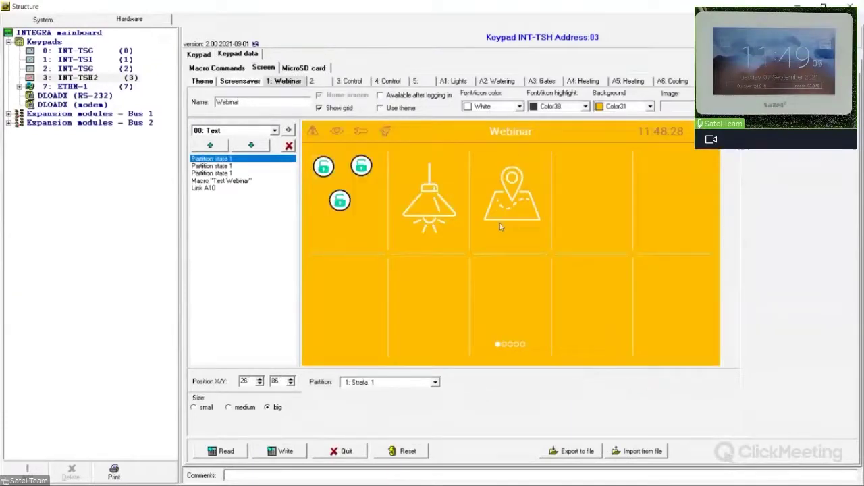
{"action": "left_click", "coordinate": [500, 223]}
{"action": "left_click", "coordinate": [405, 204]}
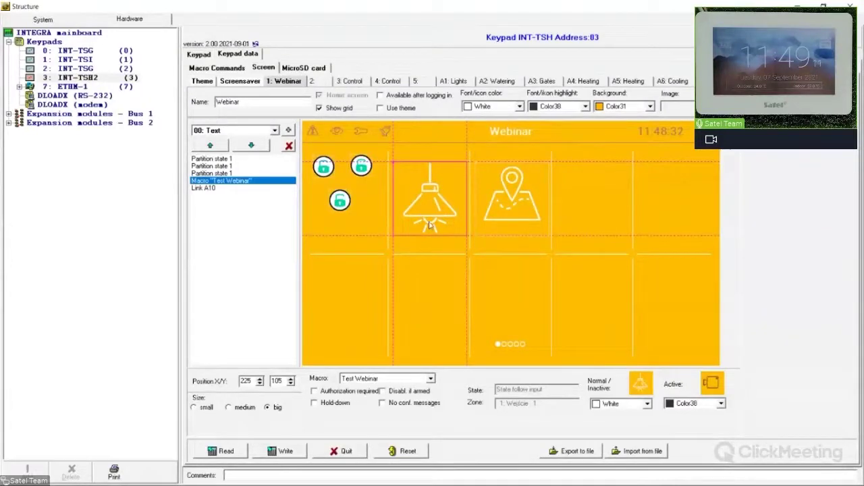
{"action": "left_click", "coordinate": [288, 146]}
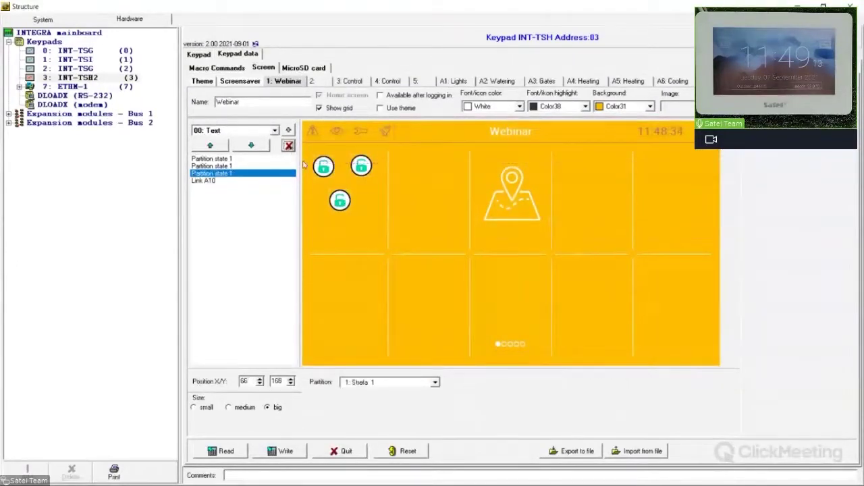
- Keep A10: Additional screen 10 as the Link element's target and write the configuration to the keypad
{"action": "left_click", "coordinate": [365, 169]}
{"action": "left_click", "coordinate": [540, 204]}
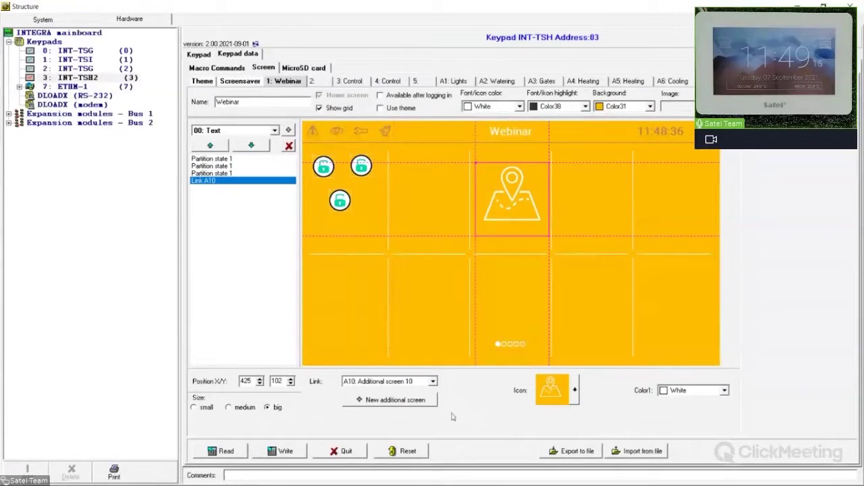
{"action": "left_click", "coordinate": [433, 382]}
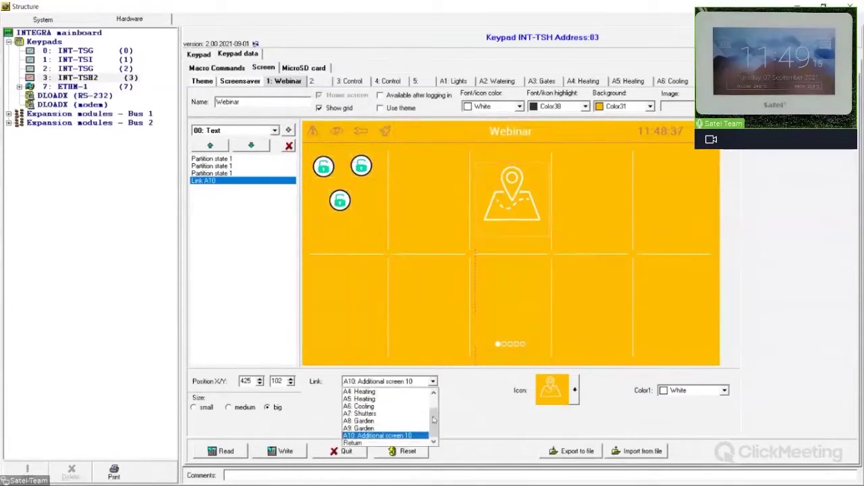
{"action": "left_click", "coordinate": [392, 437]}
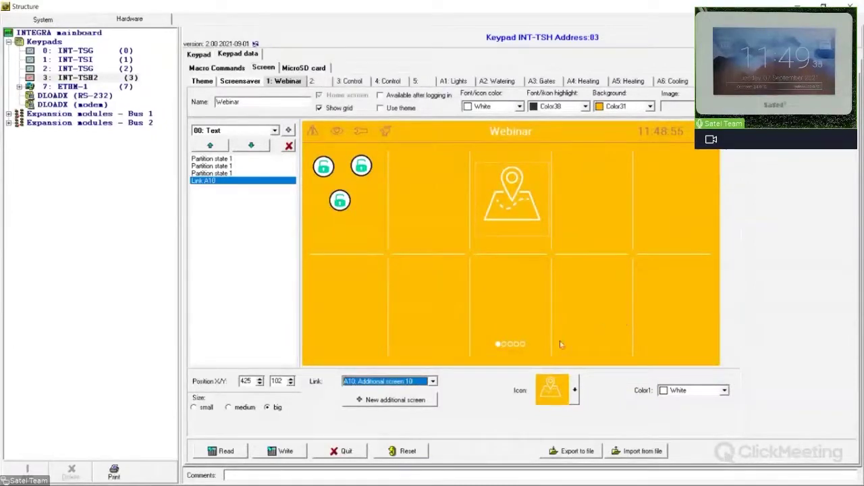
{"action": "left_click", "coordinate": [284, 452]}
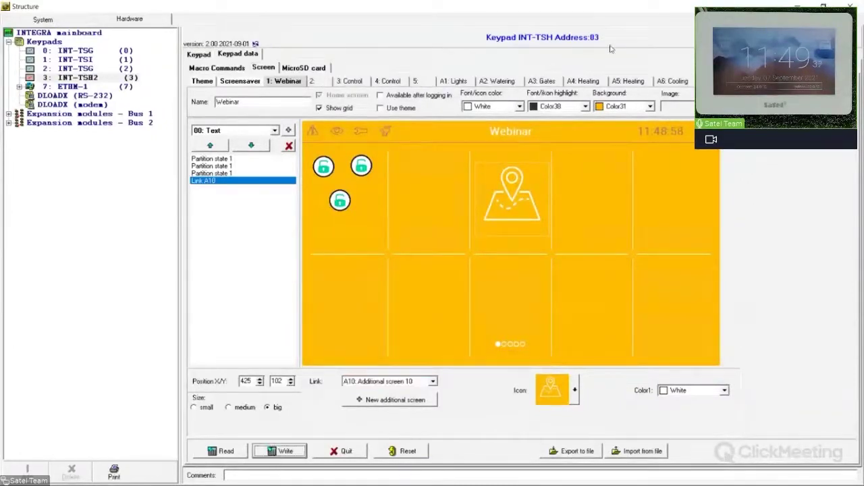
- Examine the layouts of the additional screens for lights, watering, gates, heating, cooling and shutters
{"action": "left_click", "coordinate": [541, 81]}
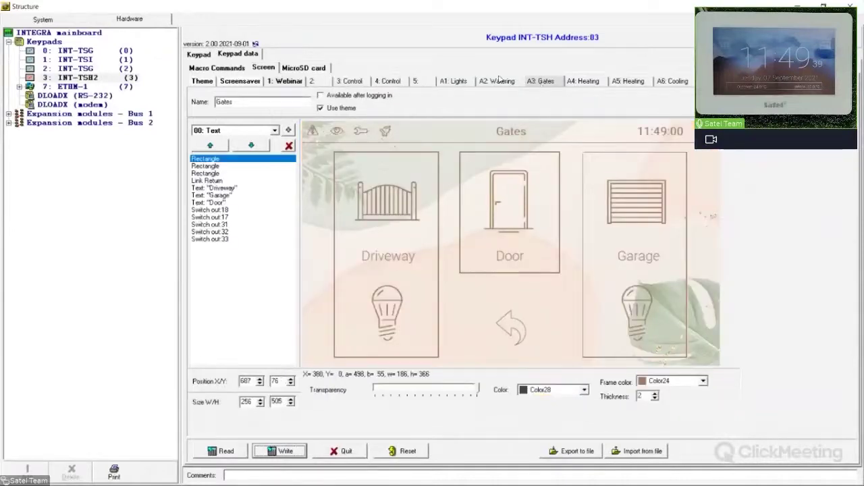
{"action": "left_click", "coordinate": [497, 81]}
{"action": "left_click", "coordinate": [462, 84]}
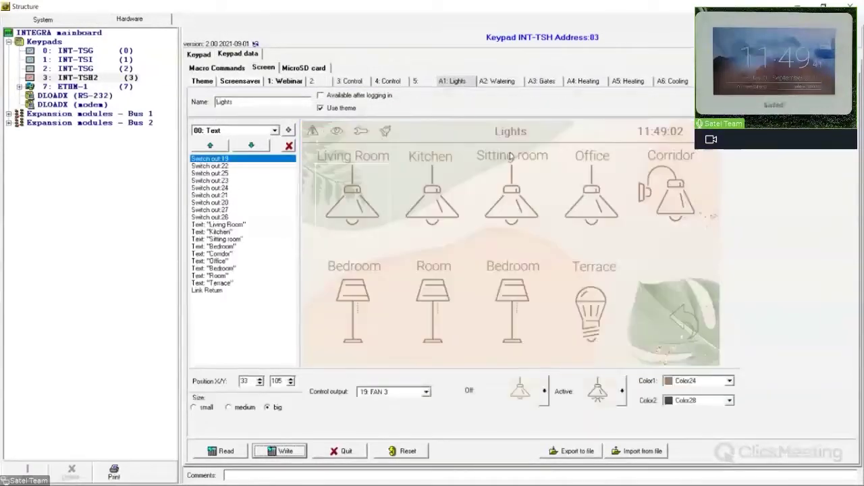
{"action": "left_click", "coordinate": [496, 82]}
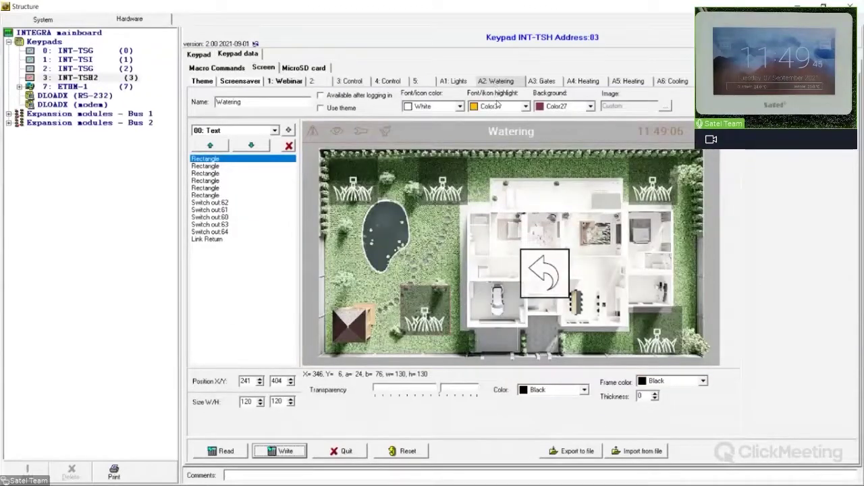
{"action": "left_click", "coordinate": [542, 81]}
{"action": "left_click", "coordinate": [582, 81]}
{"action": "left_click", "coordinate": [622, 82]}
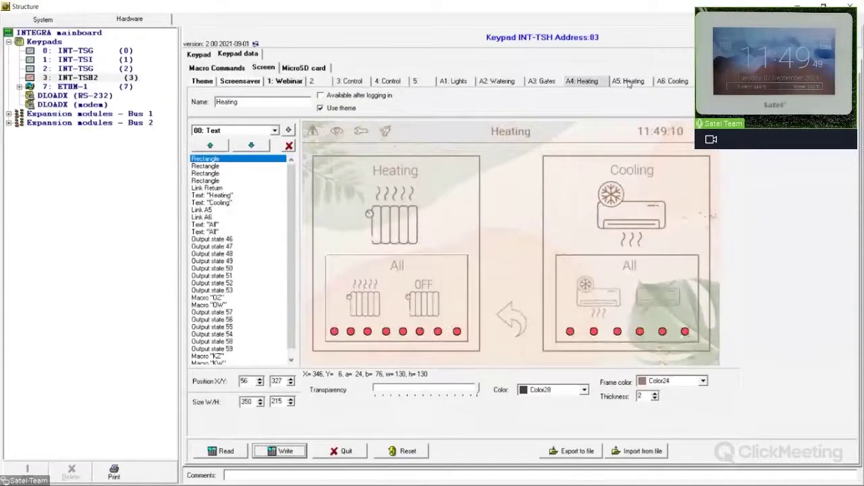
{"action": "left_click", "coordinate": [682, 82]}
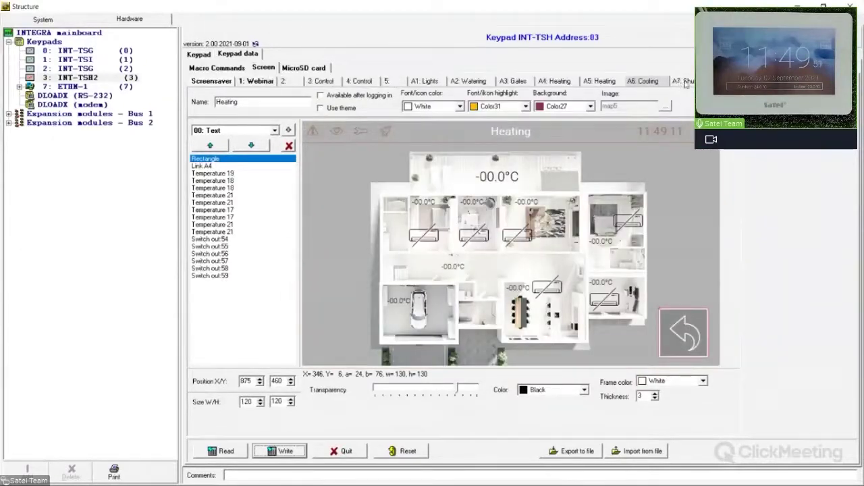
{"action": "left_click", "coordinate": [680, 85]}
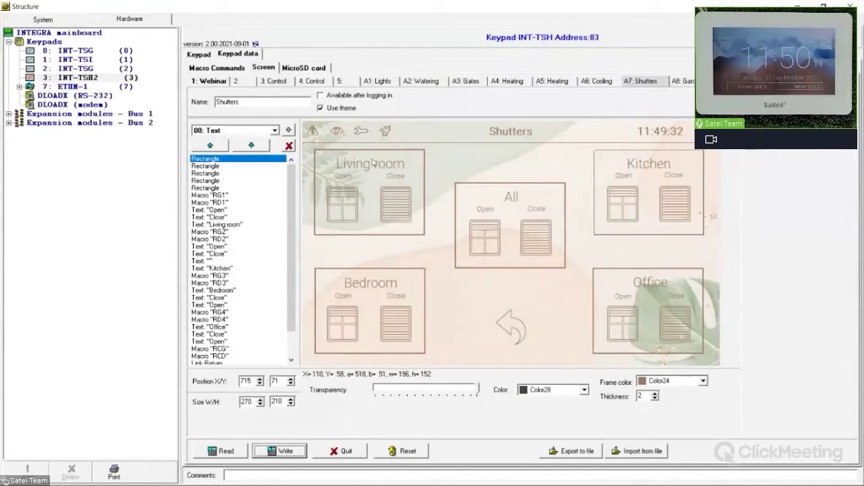
- Add a new text element to the Webinar screen and choose Link as the element type for the next addition
{"action": "left_click", "coordinate": [291, 81]}
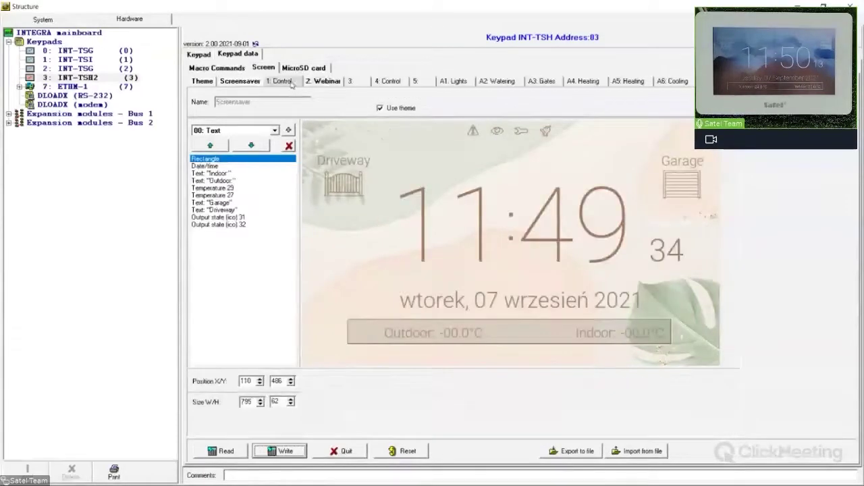
{"action": "left_click", "coordinate": [322, 81]}
{"action": "left_click", "coordinate": [288, 130]}
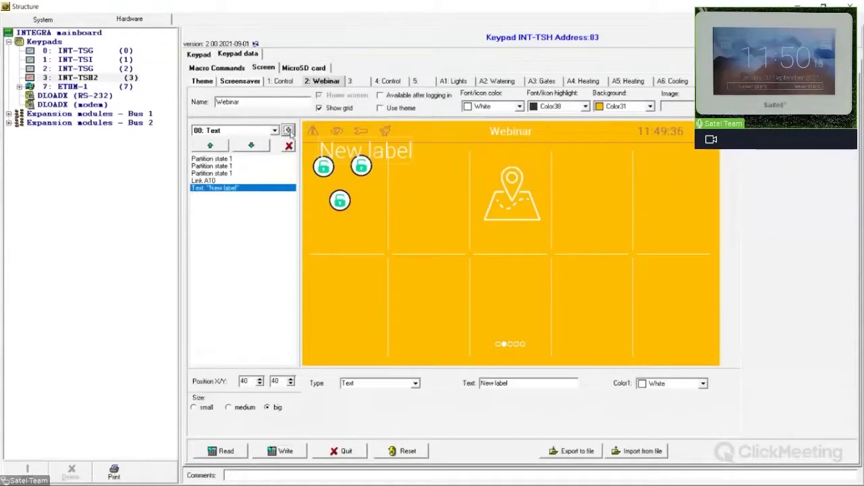
{"action": "left_click", "coordinate": [274, 129]}
{"action": "scroll", "coordinate": [230, 182], "scroll_direction": "down", "scroll_amount": 2}
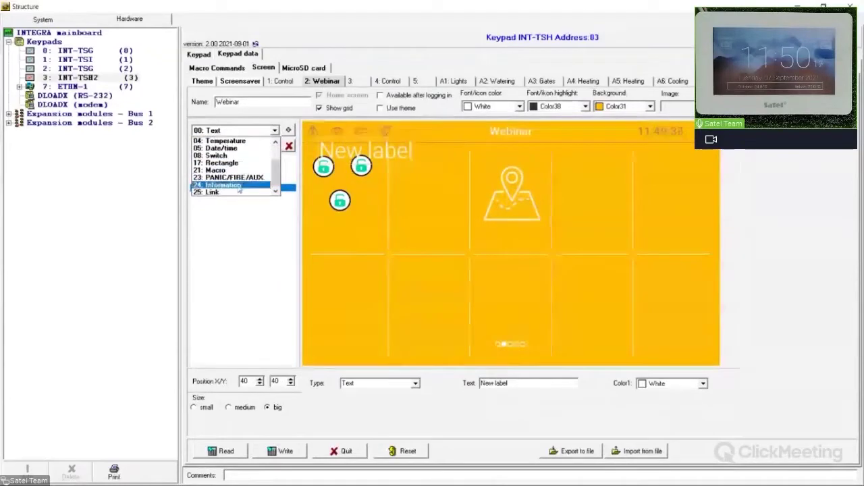
{"action": "left_click", "coordinate": [229, 192]}
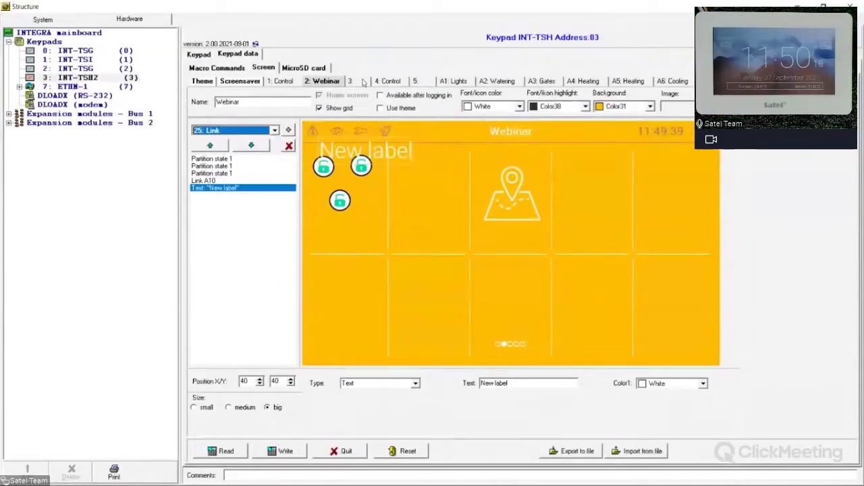
- Examine the layouts of the screensaver, screen 3 and the Control screen with the house plan
{"action": "left_click", "coordinate": [238, 82]}
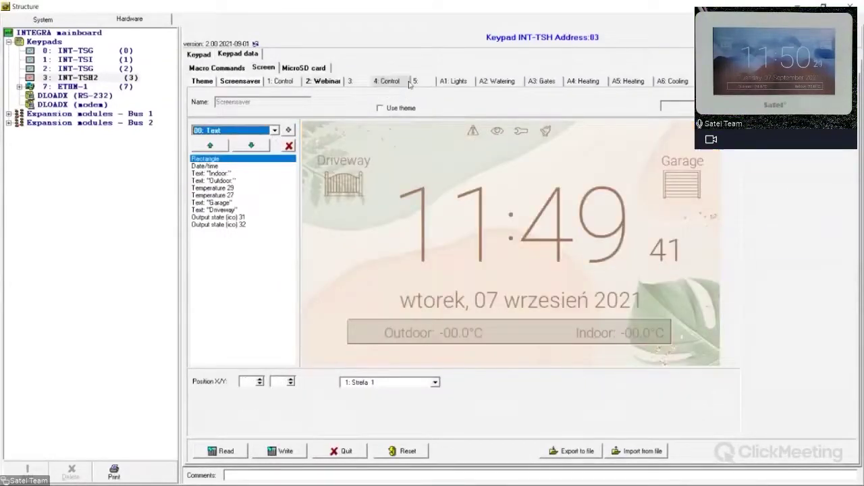
{"action": "left_click", "coordinate": [350, 81]}
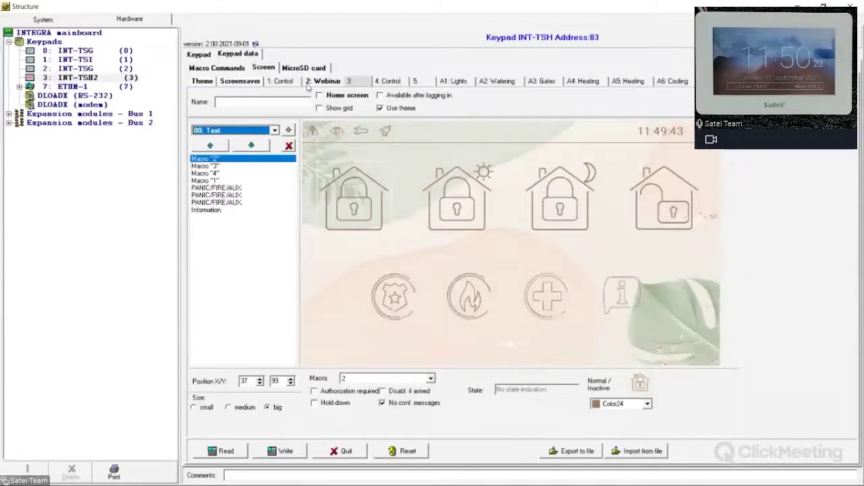
{"action": "left_click", "coordinate": [390, 82]}
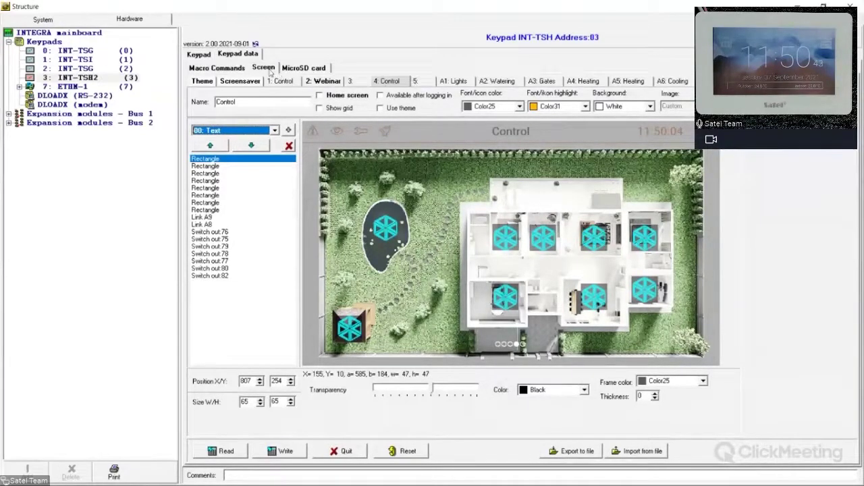
- Examine the custom background images prepared for the microSD card, from Custom.jpg to map9.jpg
{"action": "left_click", "coordinate": [293, 70]}
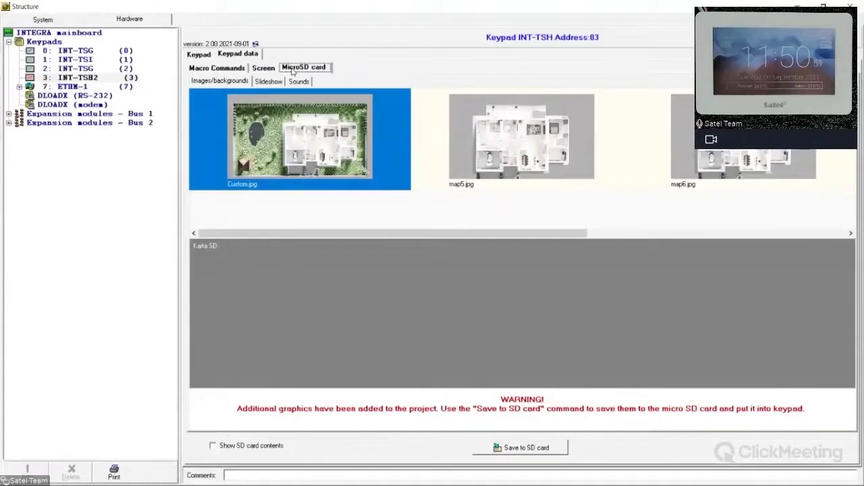
{"action": "scroll", "coordinate": [399, 162], "scroll_direction": "down", "scroll_amount": 2}
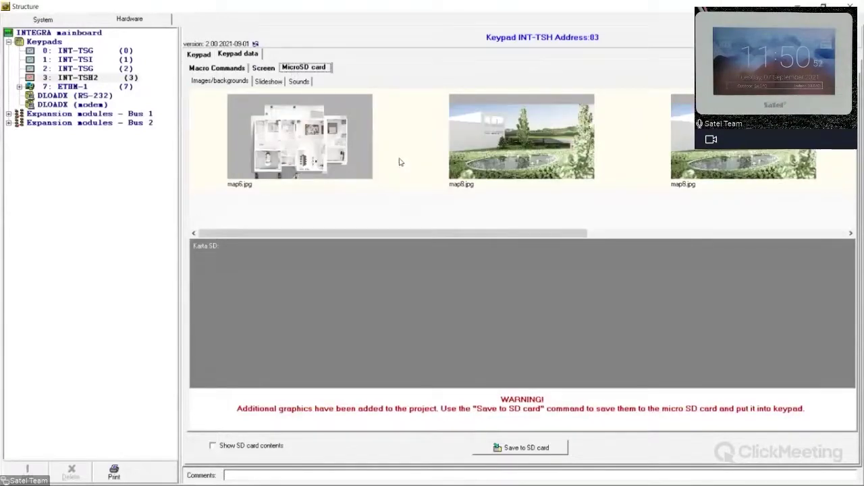
{"action": "scroll", "coordinate": [399, 162], "scroll_direction": "up", "scroll_amount": 2}
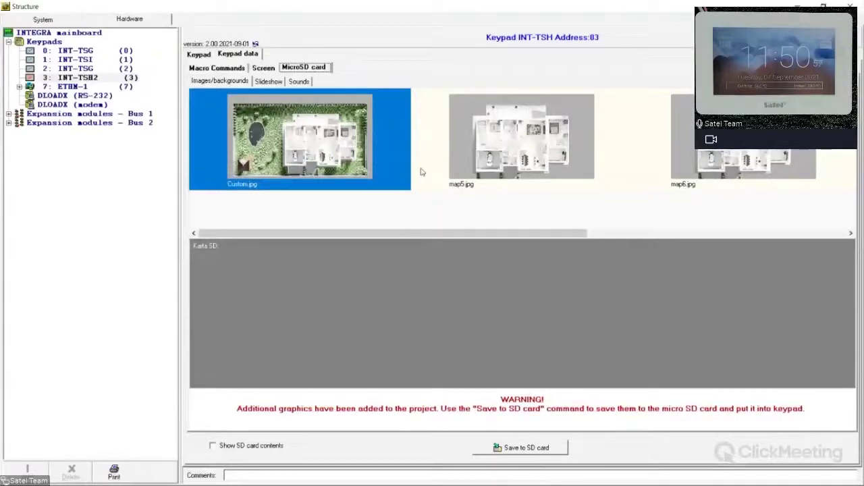
{"action": "left_click", "coordinate": [221, 81]}
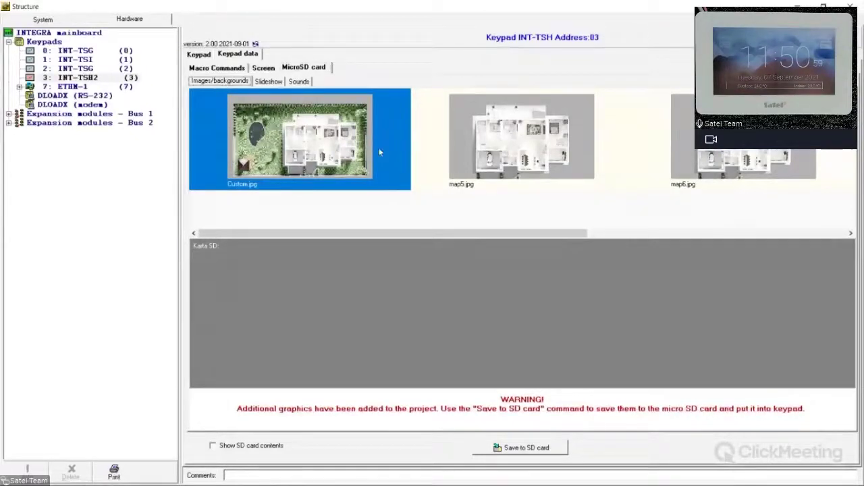
{"action": "left_click", "coordinate": [451, 143]}
{"action": "scroll", "coordinate": [453, 141], "scroll_direction": "down", "scroll_amount": 2}
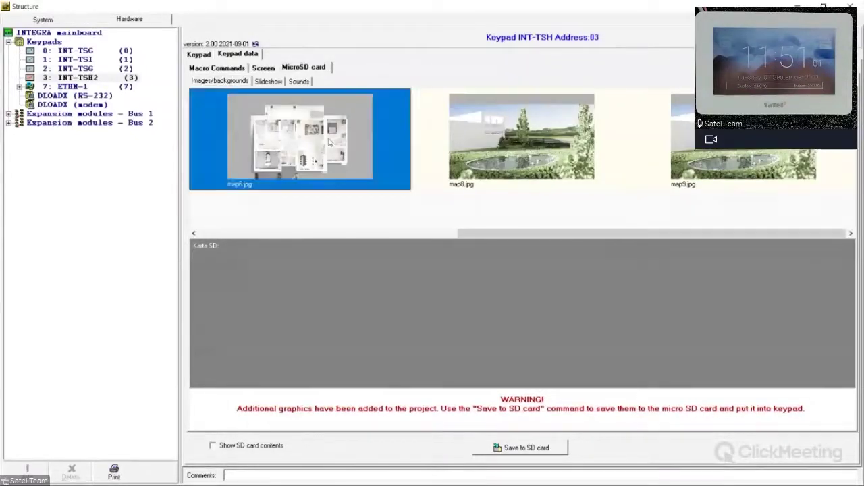
{"action": "left_click", "coordinate": [512, 141]}
{"action": "left_click", "coordinate": [647, 146]}
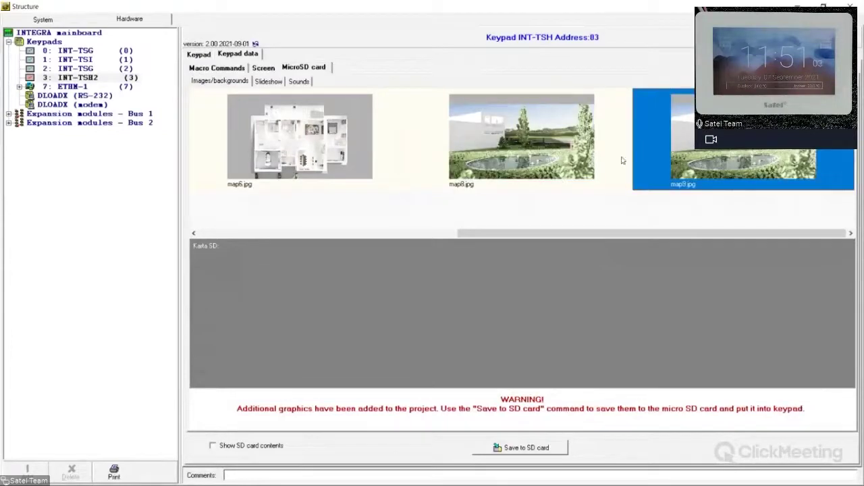
{"action": "left_click", "coordinate": [540, 156]}
{"action": "scroll", "coordinate": [540, 156], "scroll_direction": "up", "scroll_amount": 2}
{"action": "left_click", "coordinate": [419, 148]}
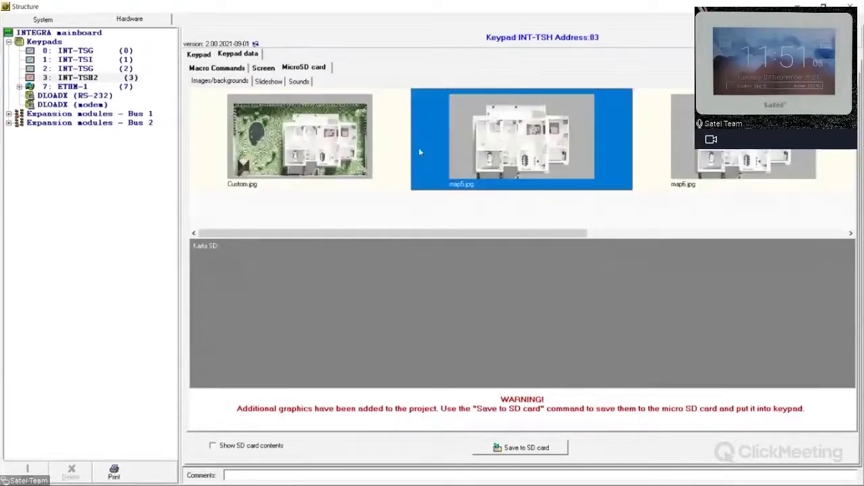
{"action": "left_click", "coordinate": [366, 152]}
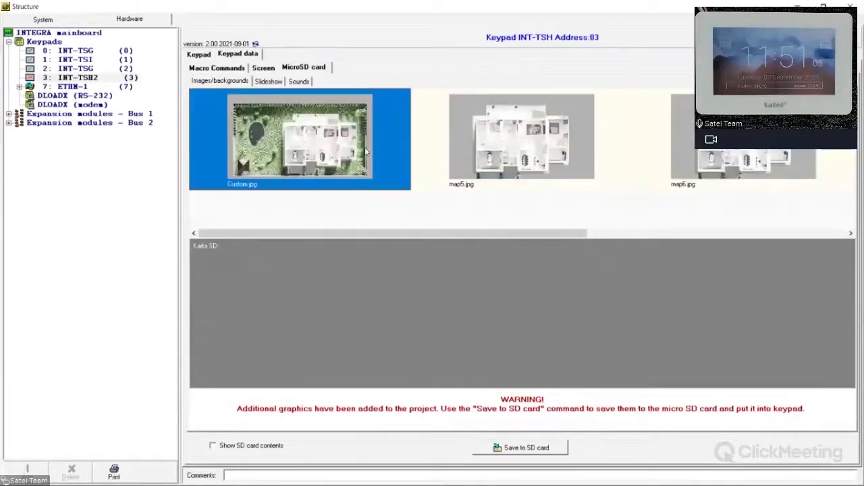
- Examine the slideshow images prepared for the microSD card
{"action": "left_click", "coordinate": [269, 81]}
{"action": "scroll", "coordinate": [538, 218], "scroll_direction": "up", "scroll_amount": 5}
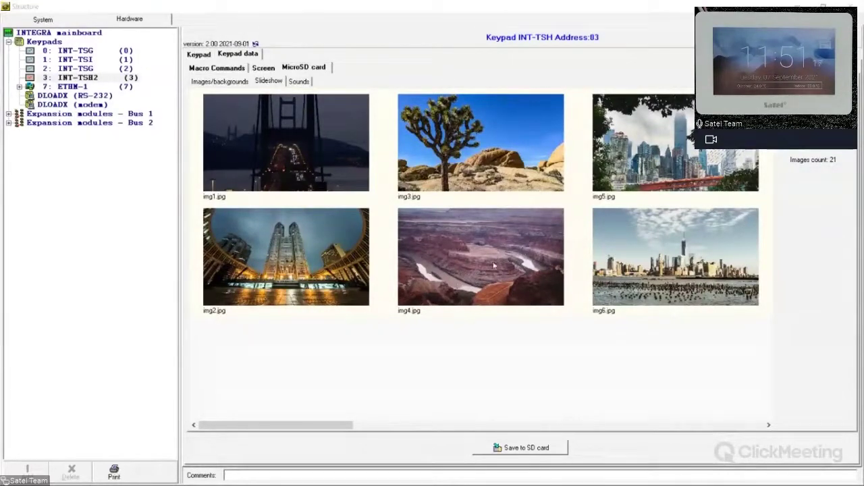
{"action": "double_click", "coordinate": [513, 325]}
{"action": "left_click", "coordinate": [646, 90]}
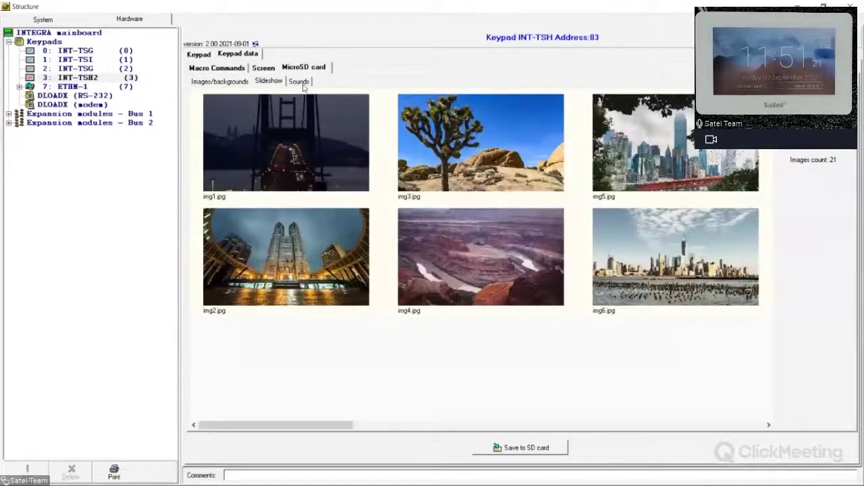
- Play the chime sounds of zones Wejście 1, Wejście 2 and Wejście 3 one after another
{"action": "left_click", "coordinate": [300, 82]}
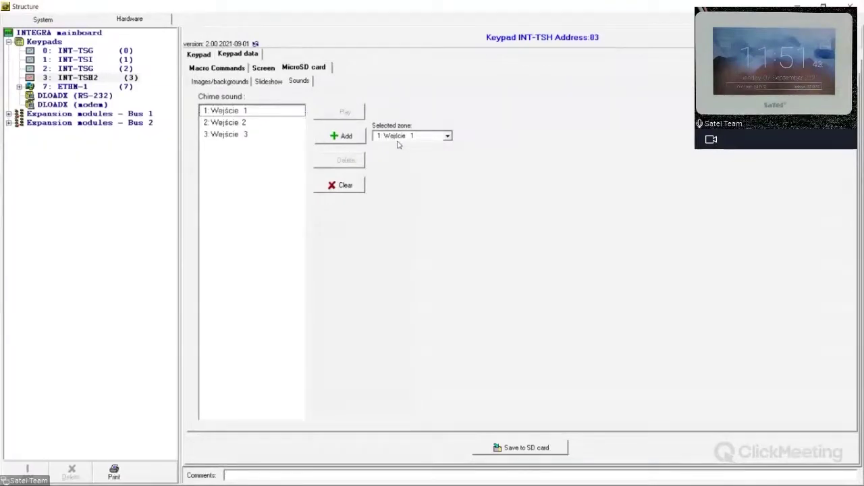
{"action": "left_click", "coordinate": [226, 112]}
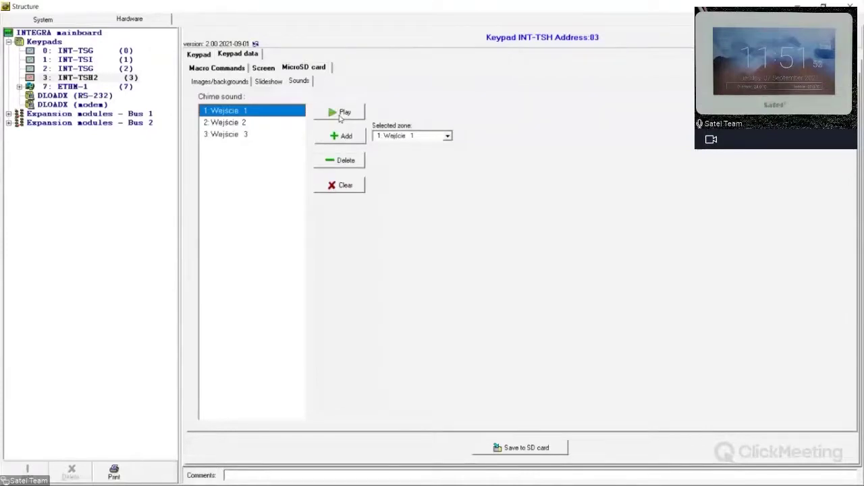
{"action": "left_click", "coordinate": [342, 115]}
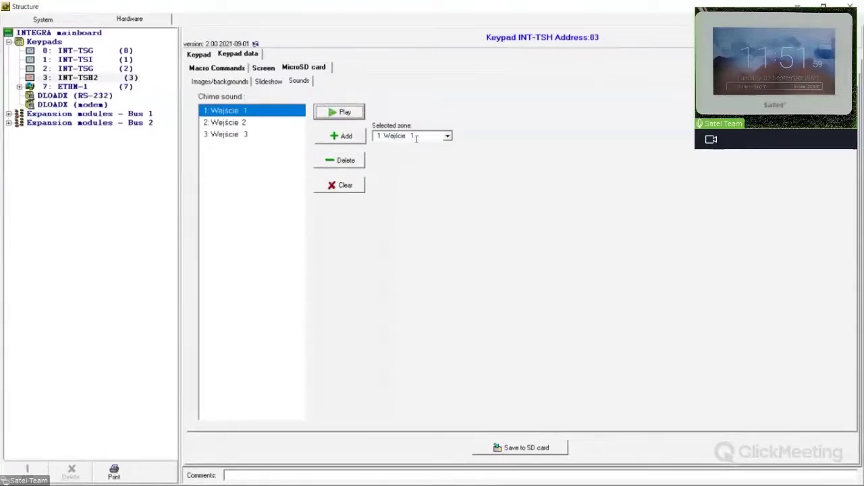
{"action": "left_click", "coordinate": [224, 125]}
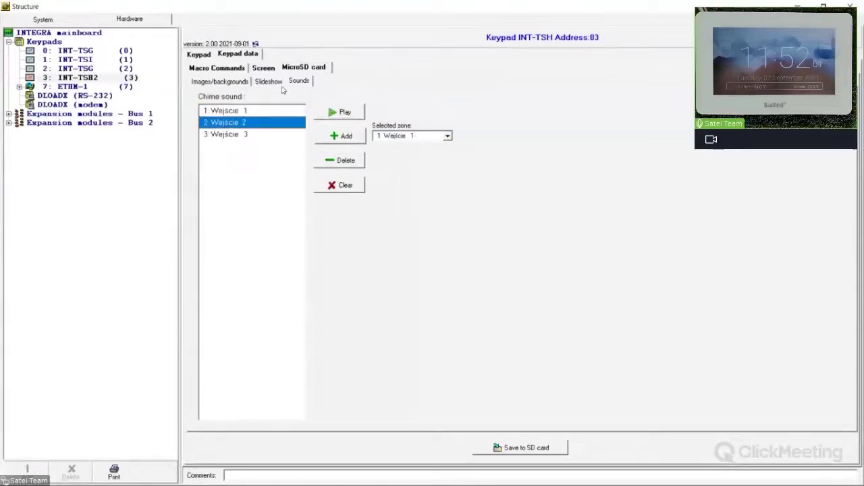
{"action": "left_click", "coordinate": [337, 117]}
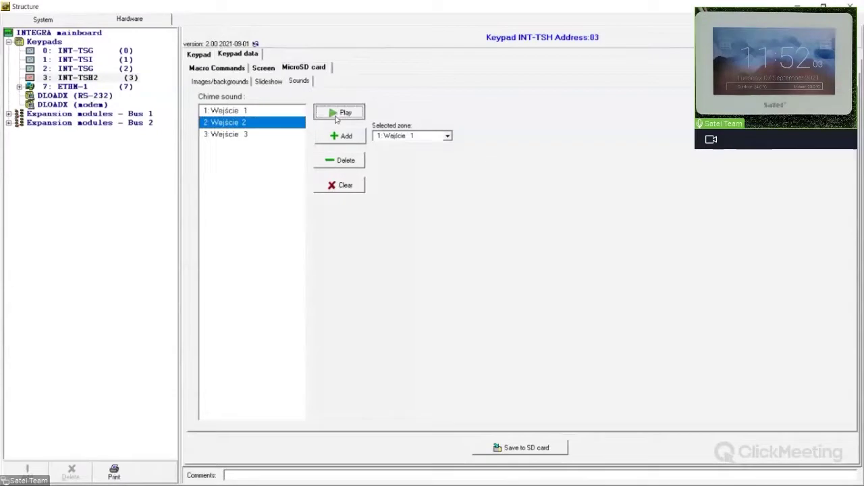
{"action": "left_click", "coordinate": [255, 136]}
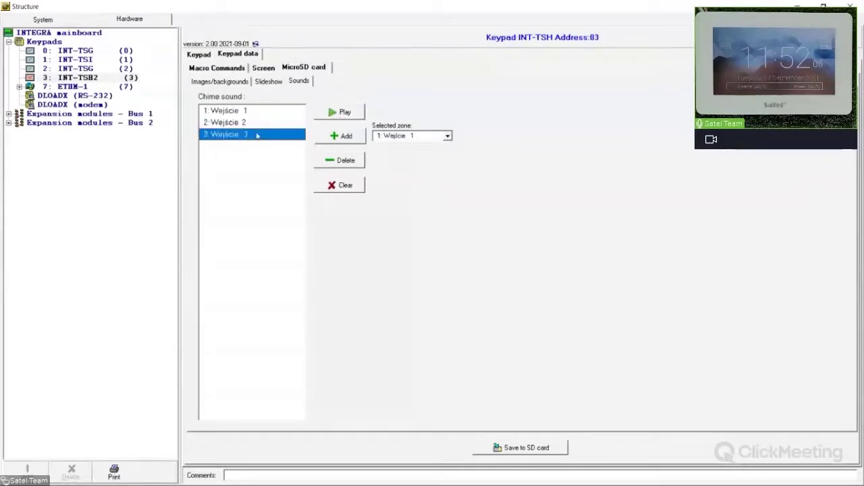
{"action": "left_click", "coordinate": [363, 108]}
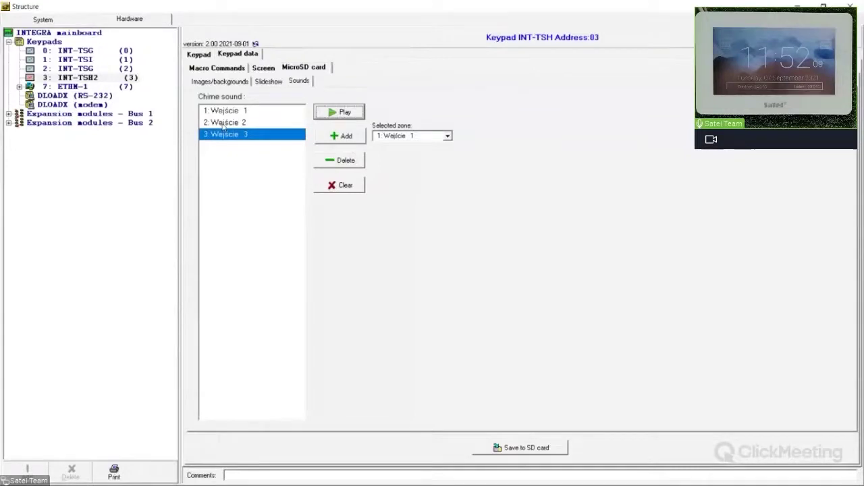
- Select the Wejście 2 chime sound and check which zones can be chosen for adding a sound
{"action": "left_click", "coordinate": [223, 124]}
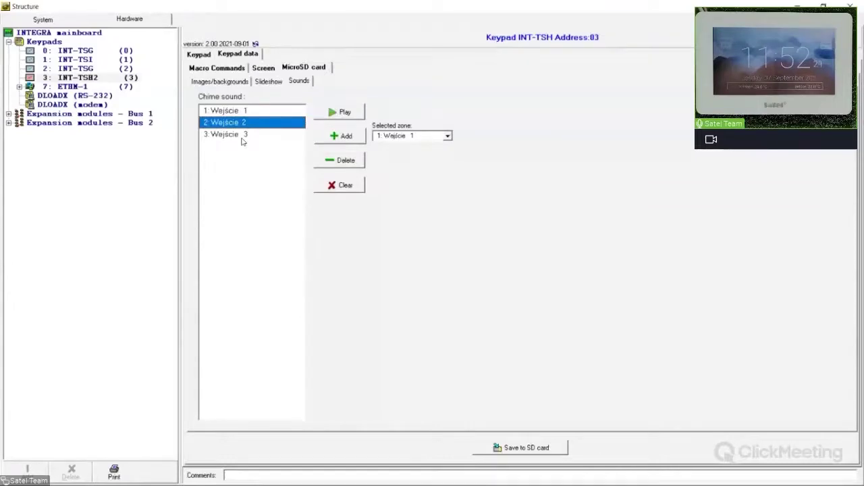
{"action": "left_click", "coordinate": [447, 136]}
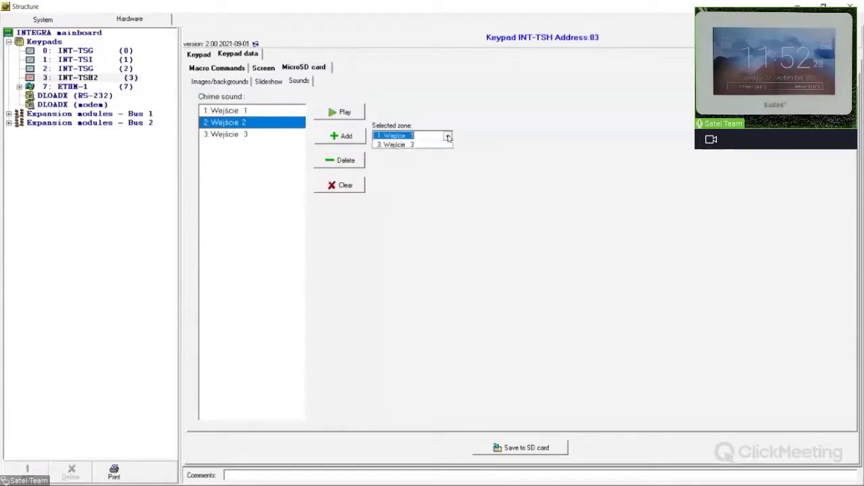
{"action": "left_click", "coordinate": [370, 136]}
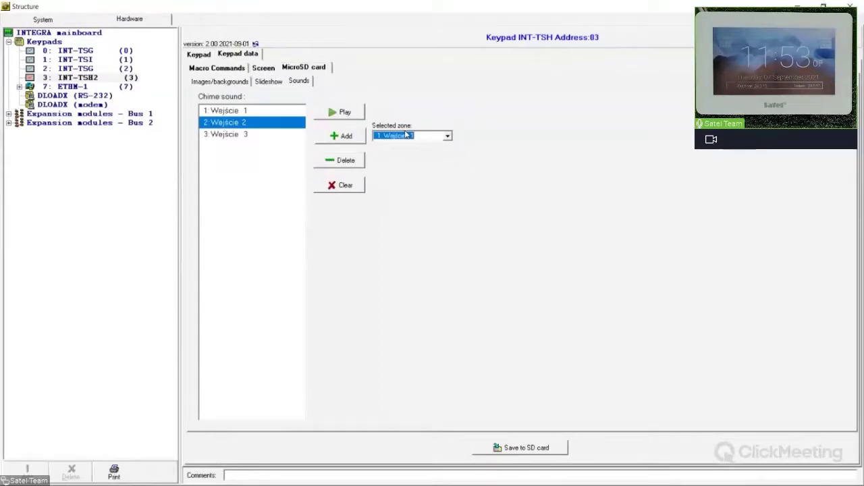
- Return to the keypad's general settings for partitions, chime zones and additional options
{"action": "left_click", "coordinate": [271, 81]}
{"action": "left_click", "coordinate": [217, 69]}
{"action": "left_click", "coordinate": [198, 54]}
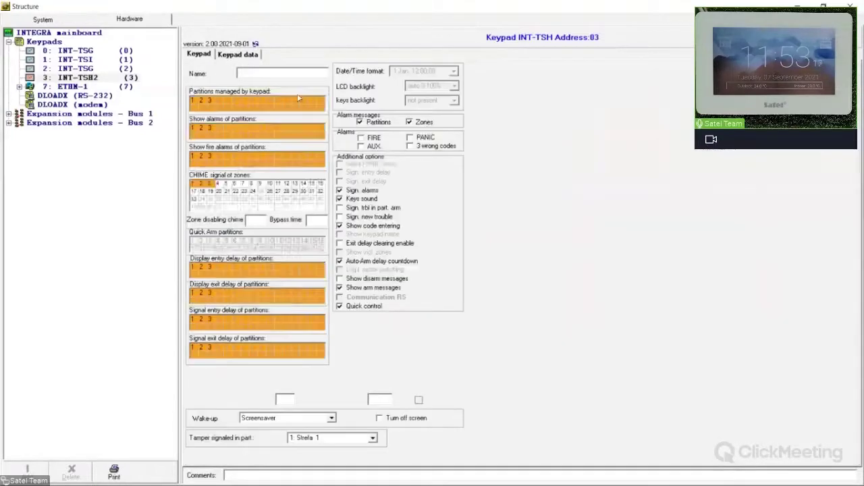